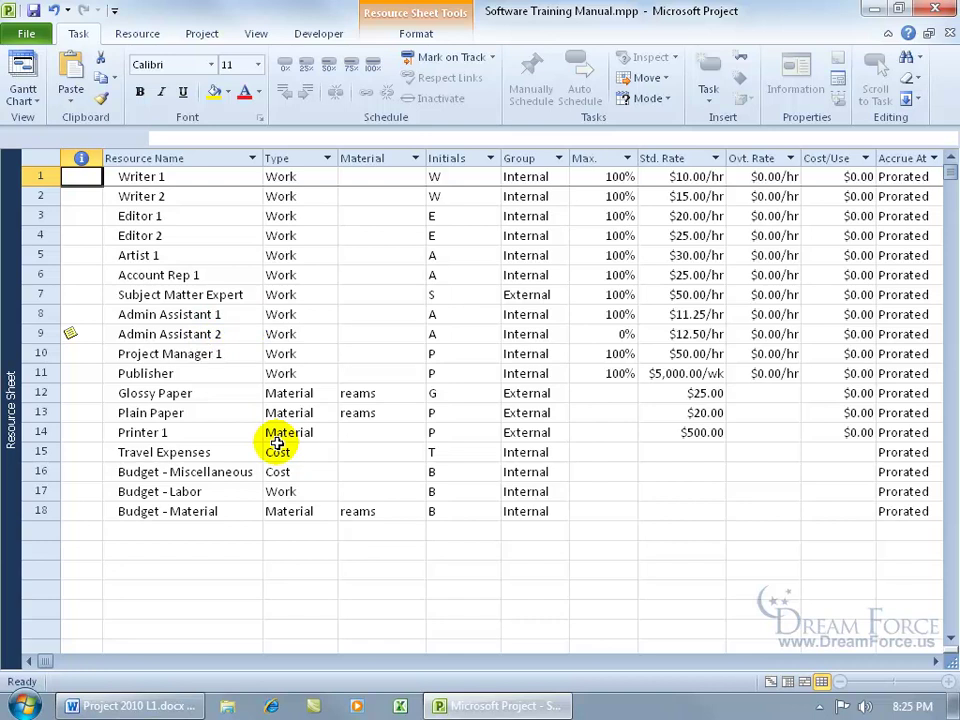
In Gantt Chart view, assign Budget - Labor, Budget - Material and Budget - Miscellaneous to the project summary task
right_click(12, 345)
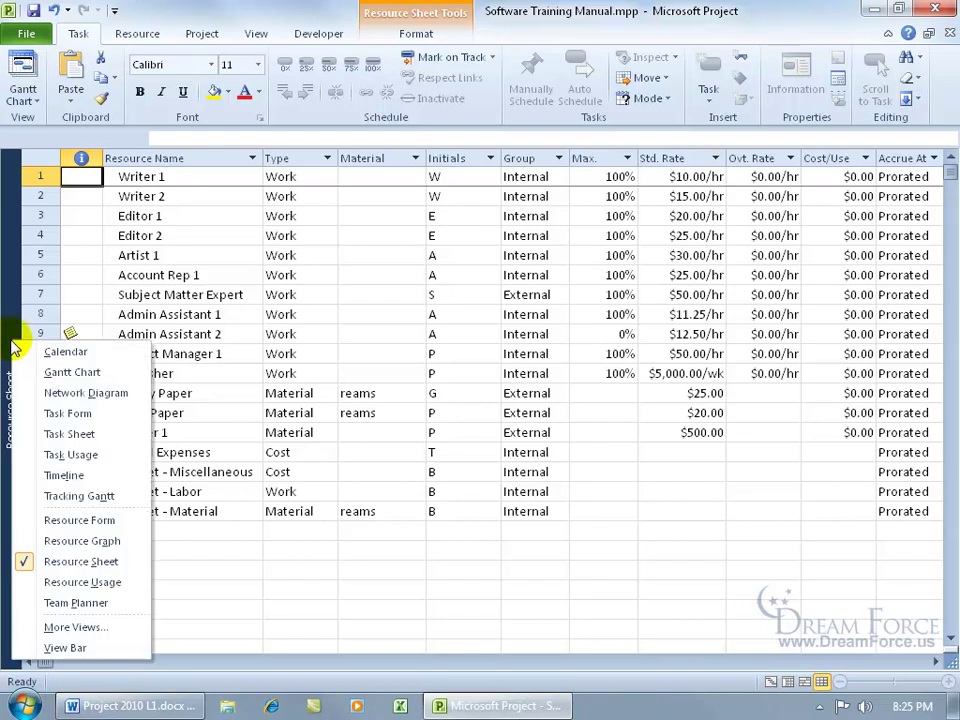
left_click(50, 372)
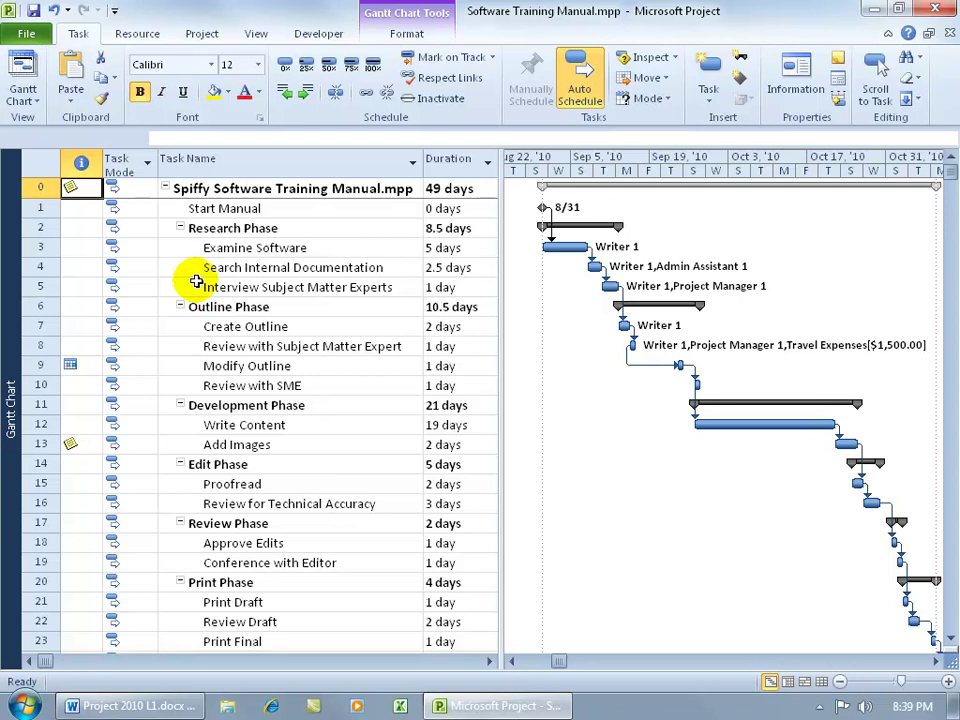
left_click(244, 190)
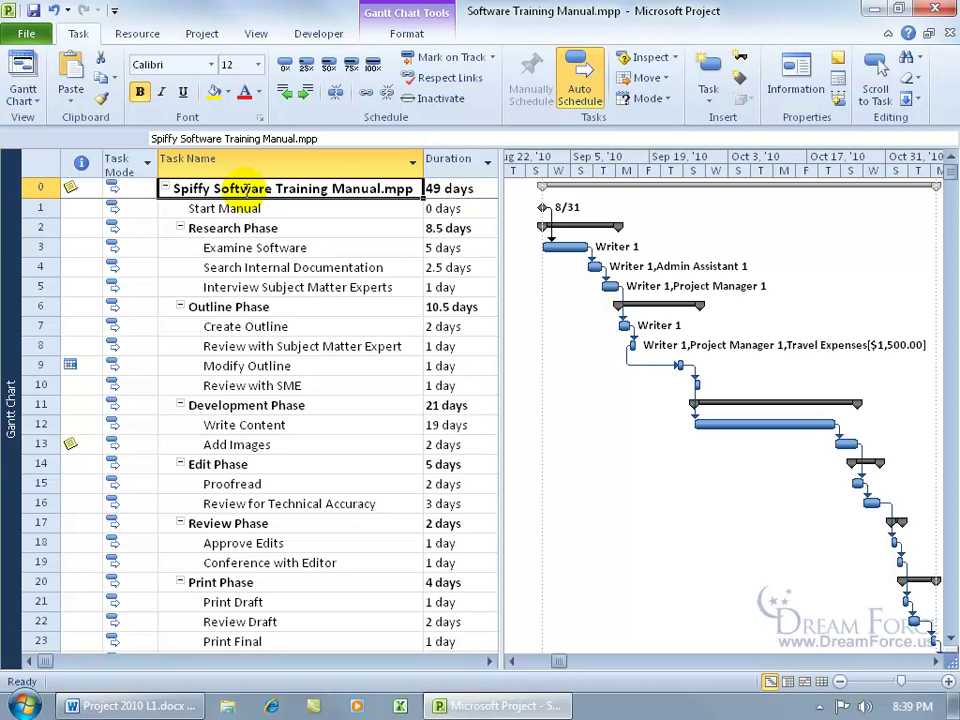
left_click(130, 28)
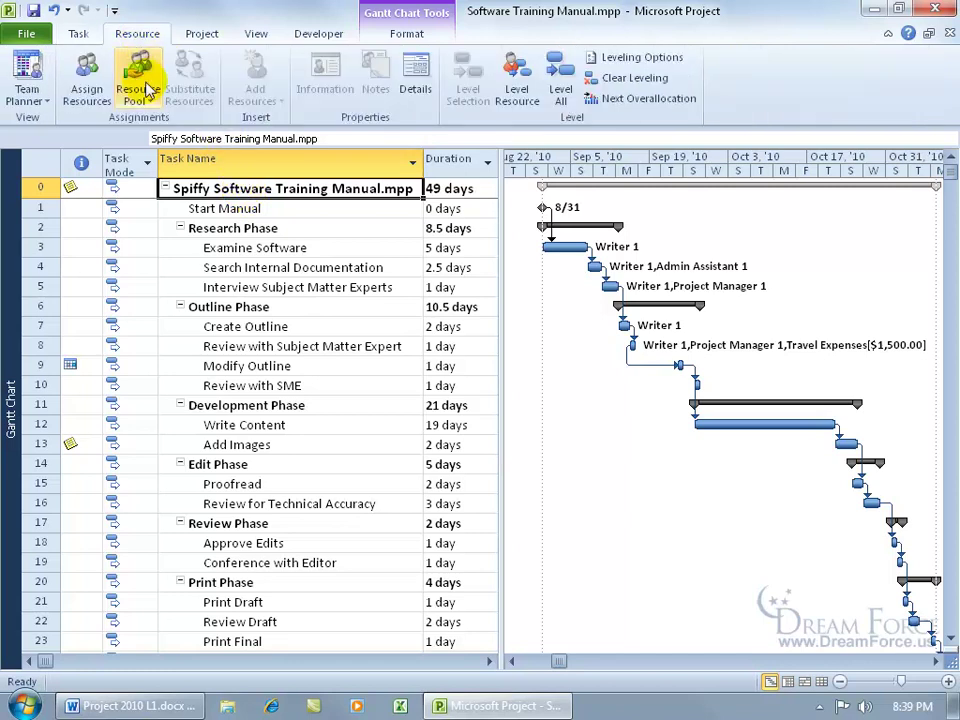
left_click(88, 97)
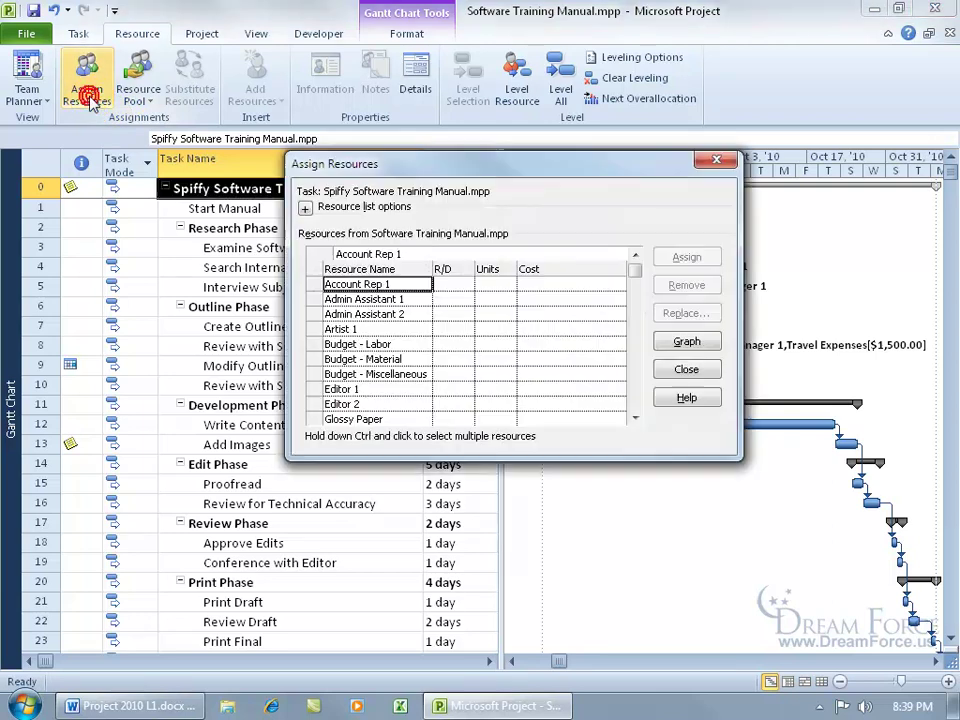
left_click_drag(376, 344, 424, 371)
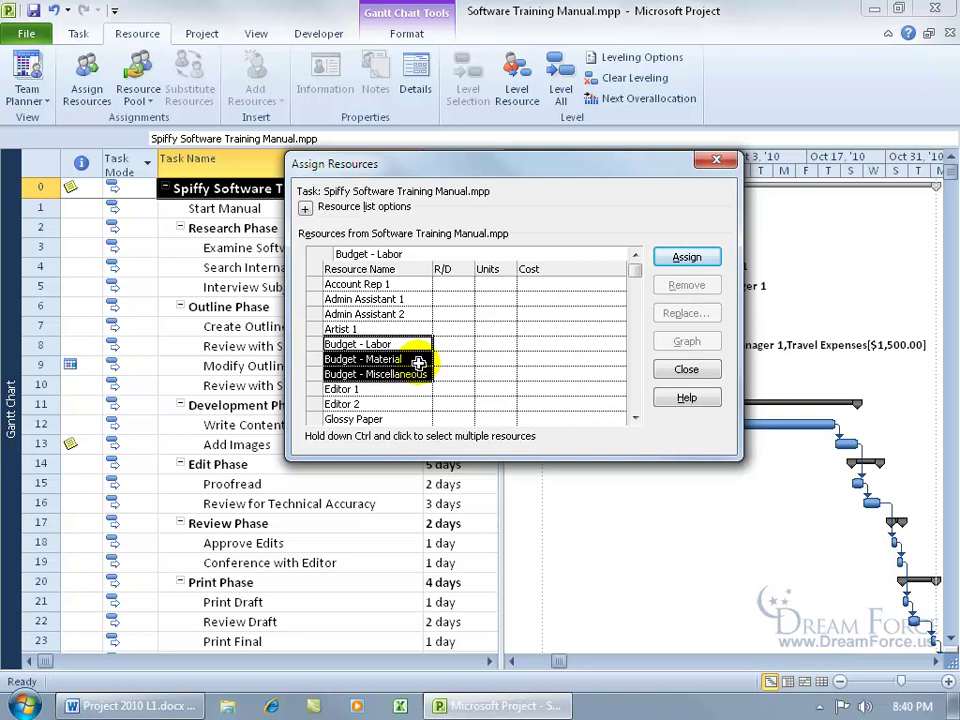
left_click(683, 259)
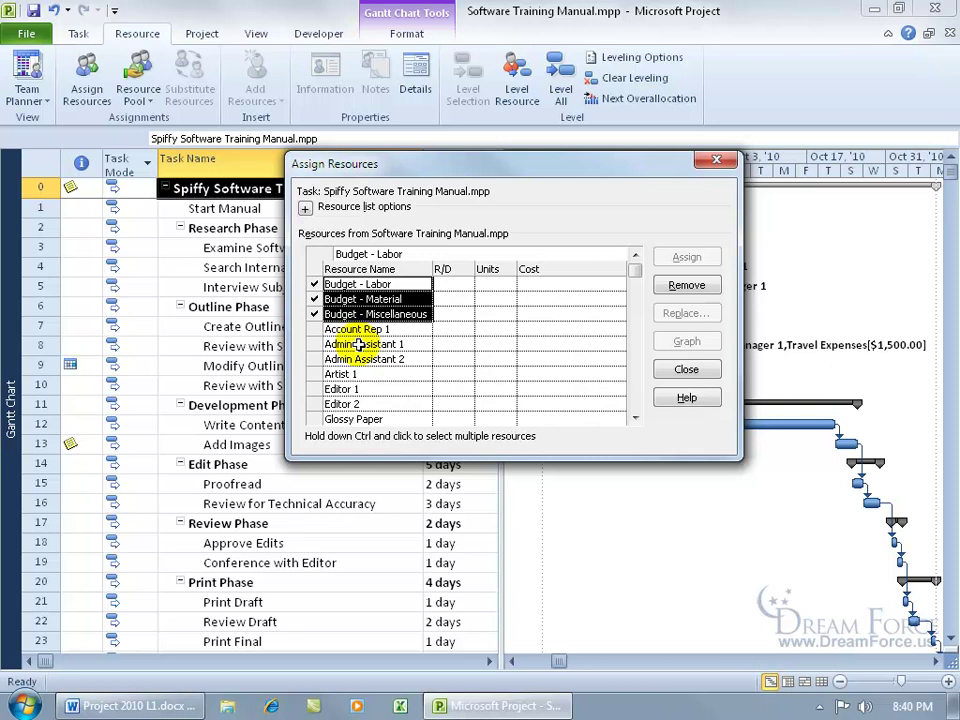
left_click(385, 359)
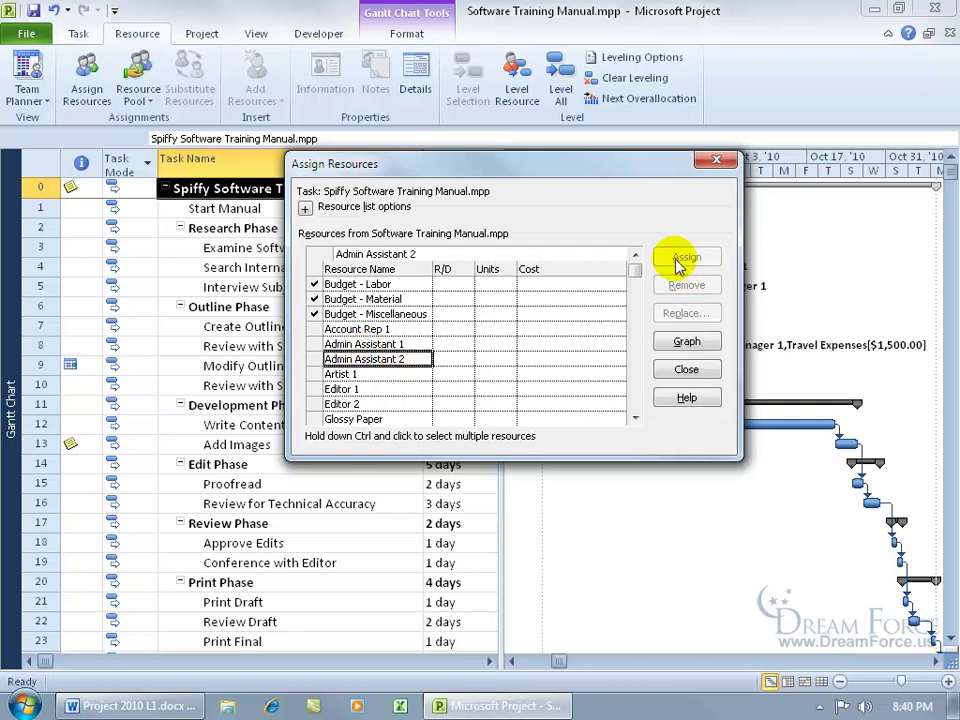
left_click(718, 160)
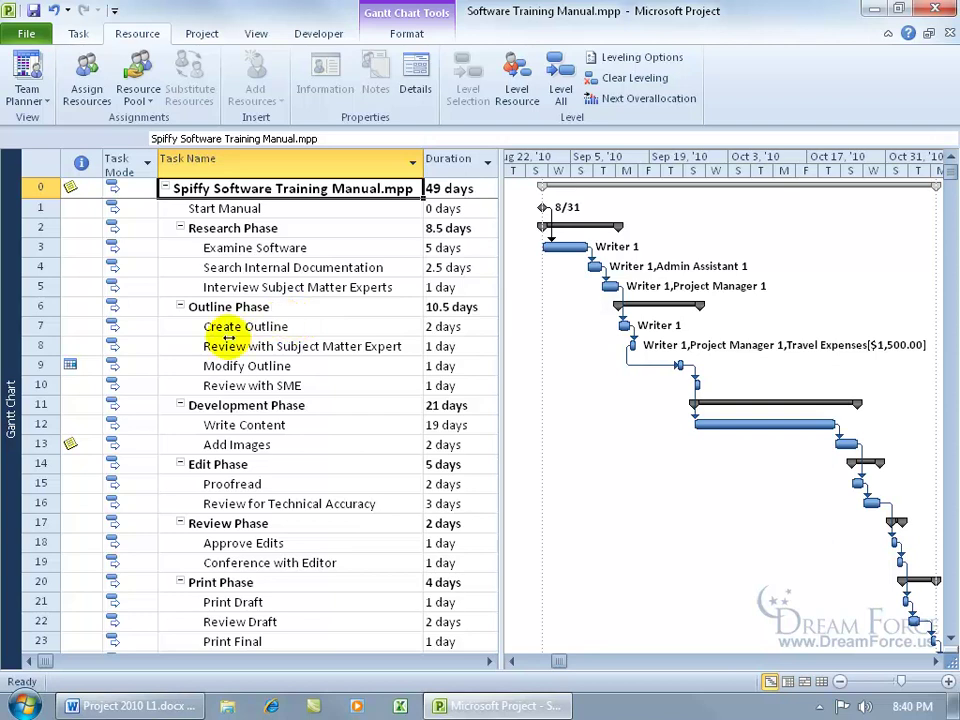
Switch to Resource Usage view and select the Budget - Miscellaneous project assignment
left_click(13, 373)
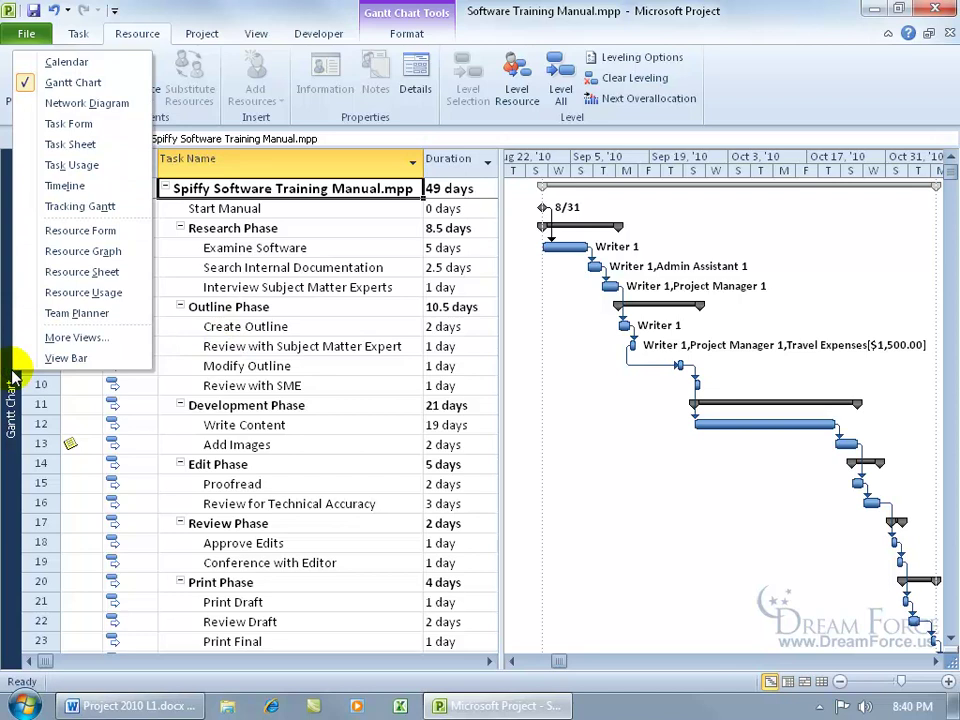
left_click(62, 292)
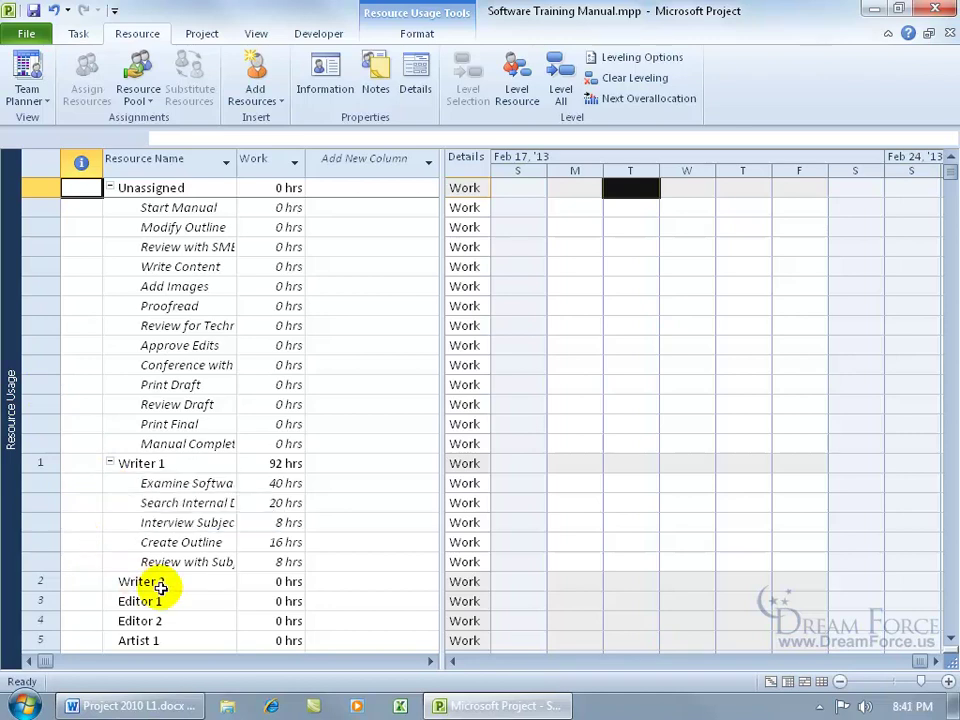
left_click(950, 638)
left_click(950, 640)
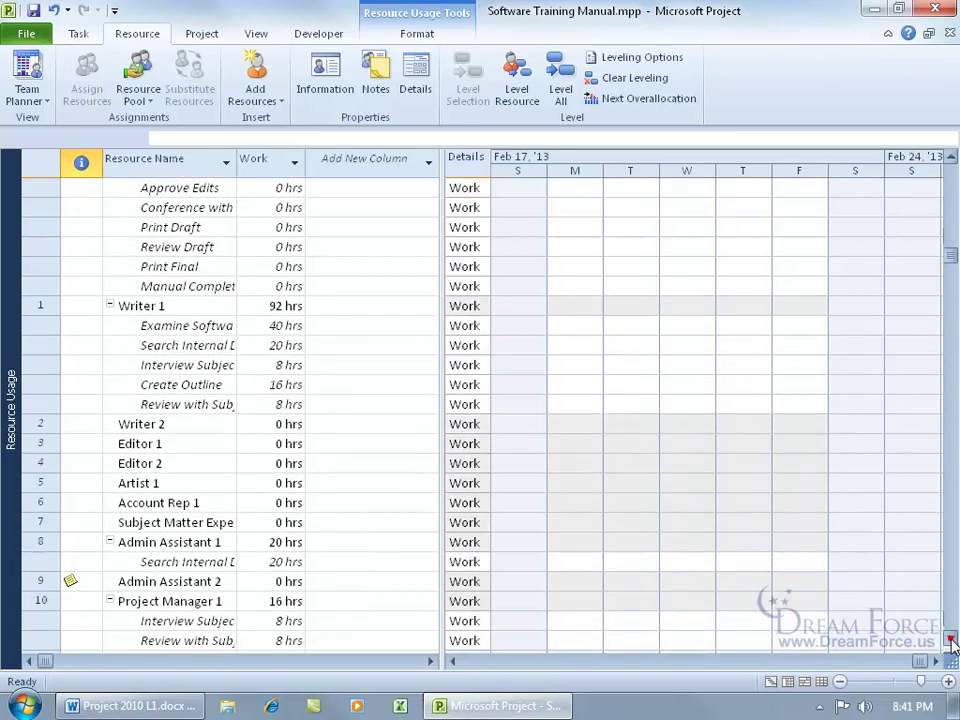
left_click(950, 640)
left_click(950, 640)
left_click(950, 640)
left_click(950, 640)
left_click(950, 640)
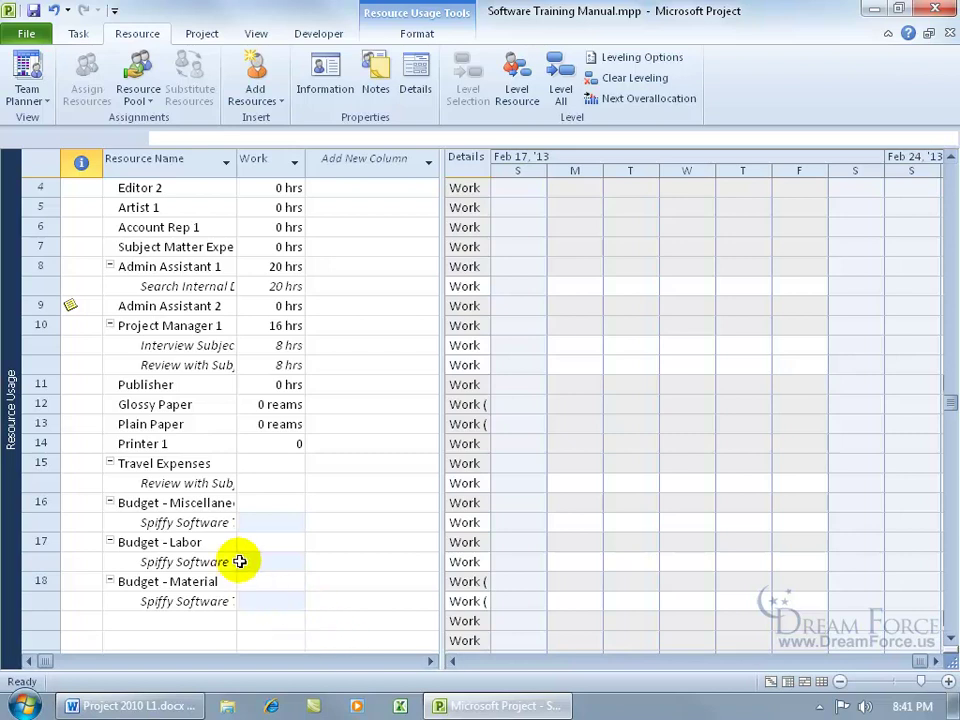
left_click(199, 522)
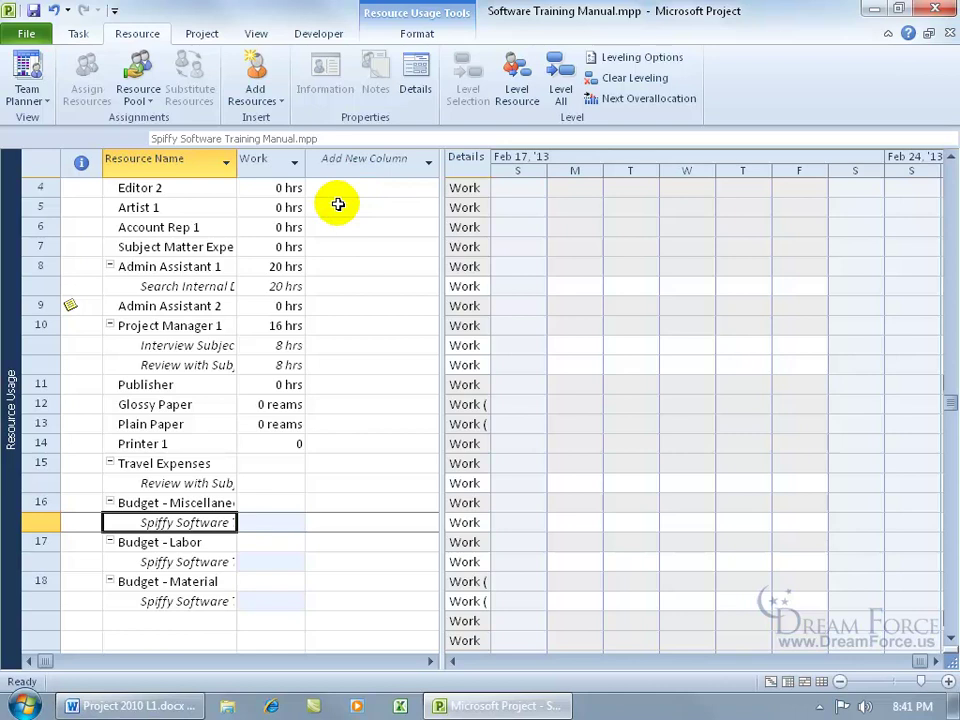
Insert a Budget Cost column before the Work column
right_click(257, 162)
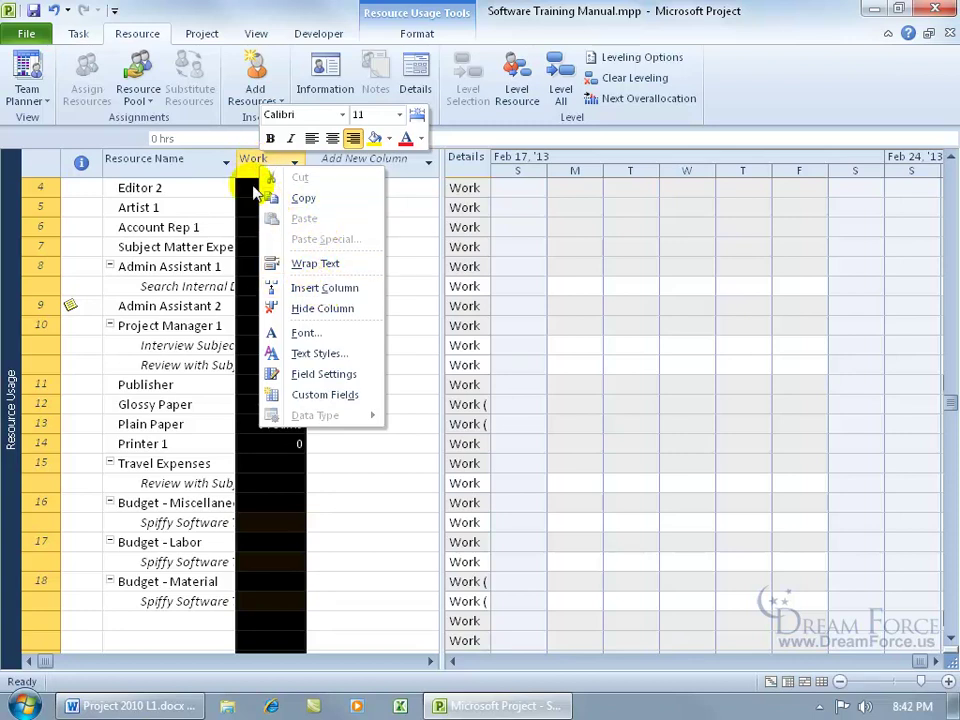
left_click(307, 289)
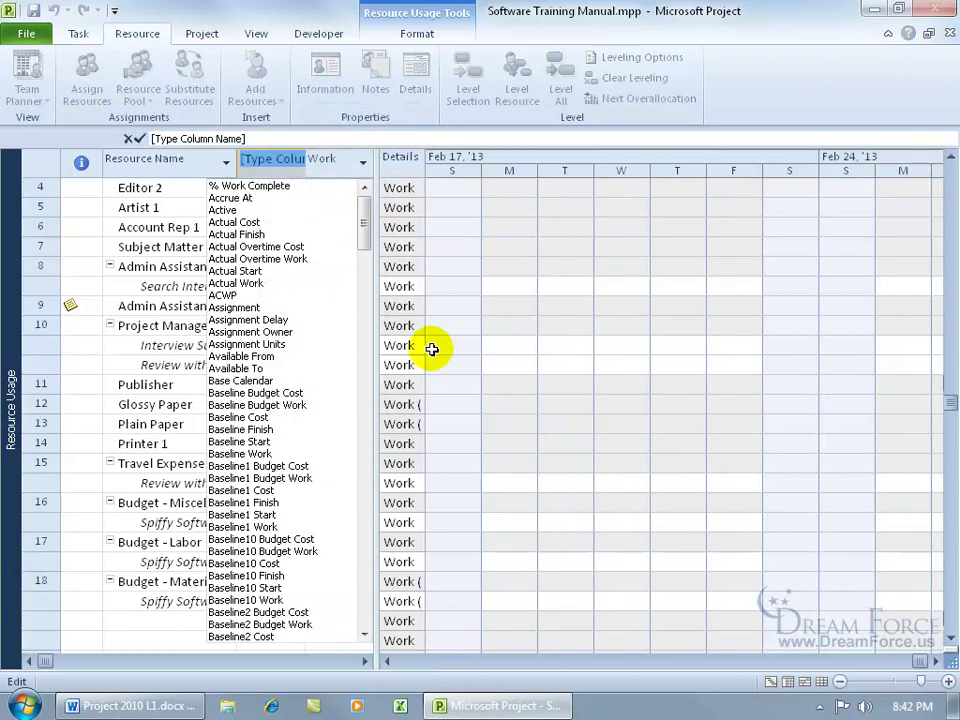
type("budget")
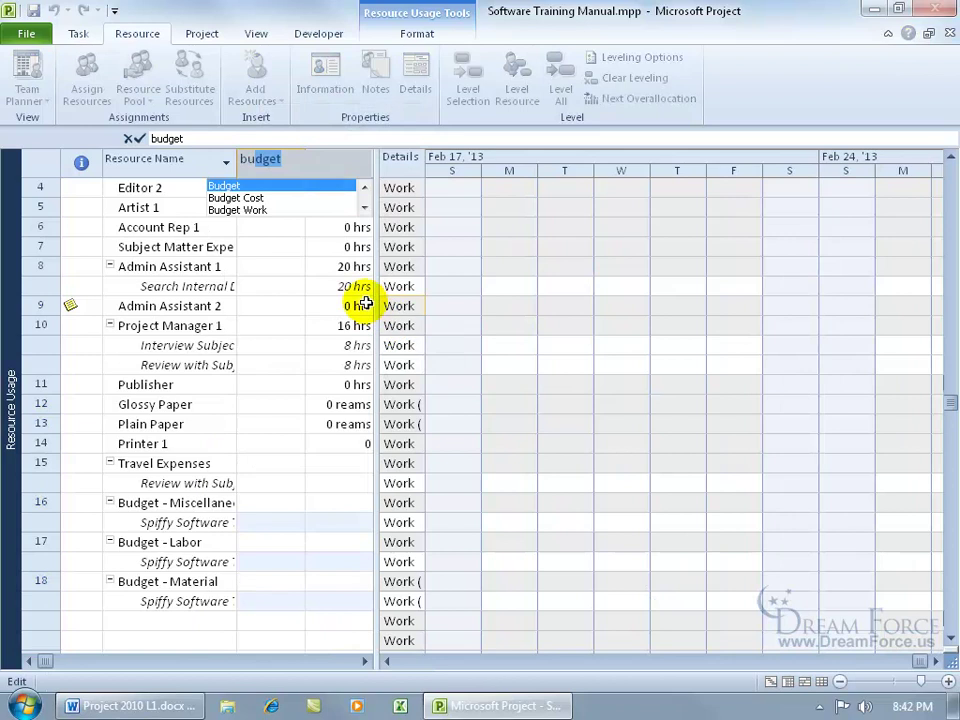
left_click(257, 199)
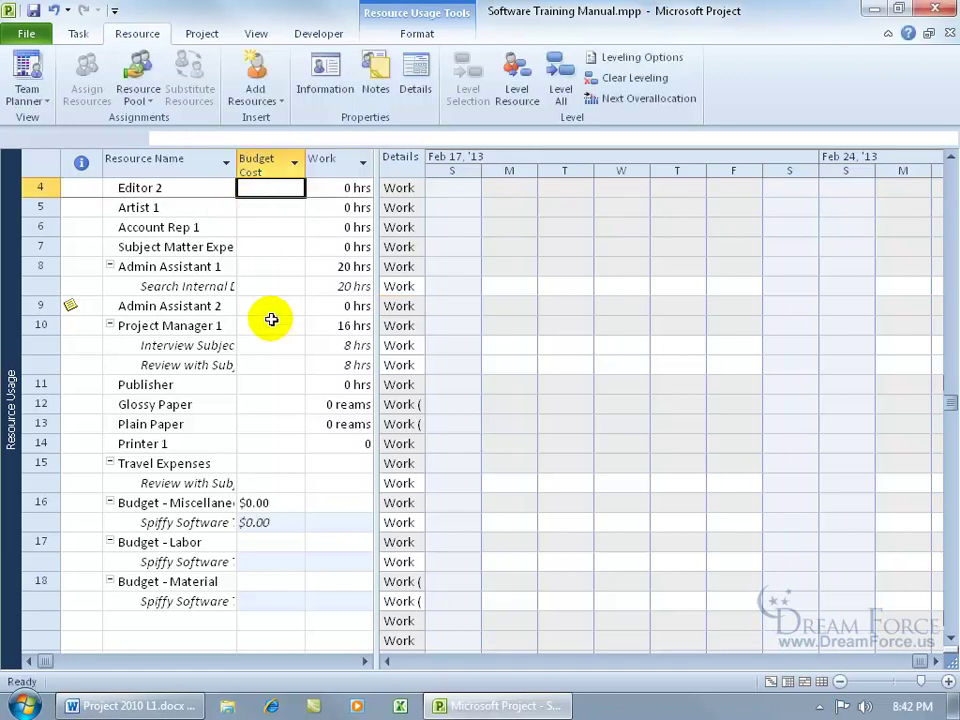
Add a Budget Work column at the end of the table
left_click(365, 661)
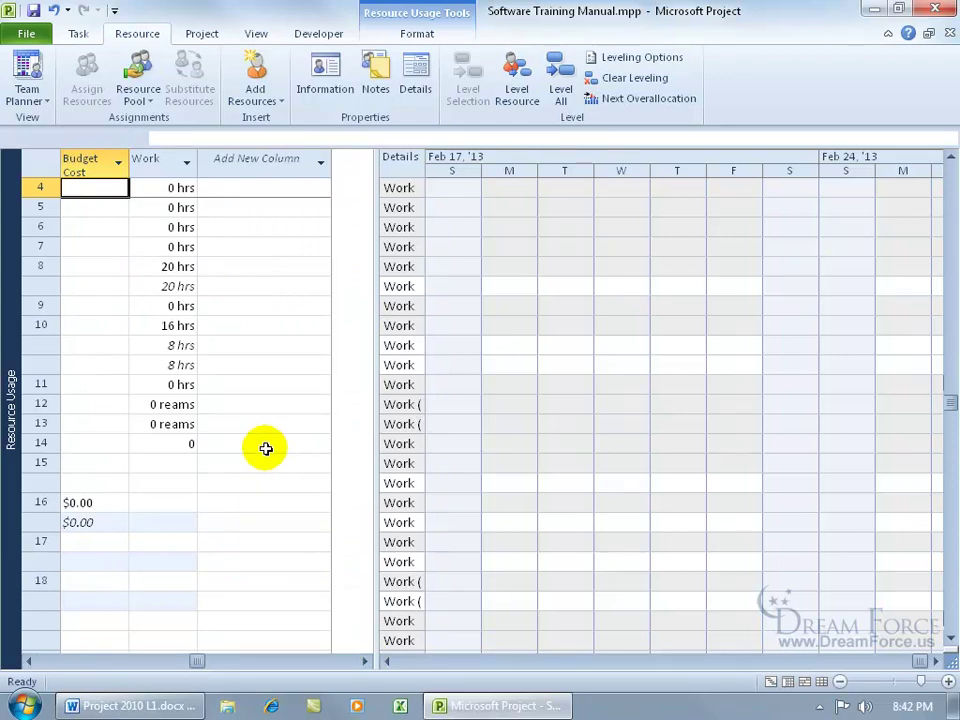
left_click(264, 165)
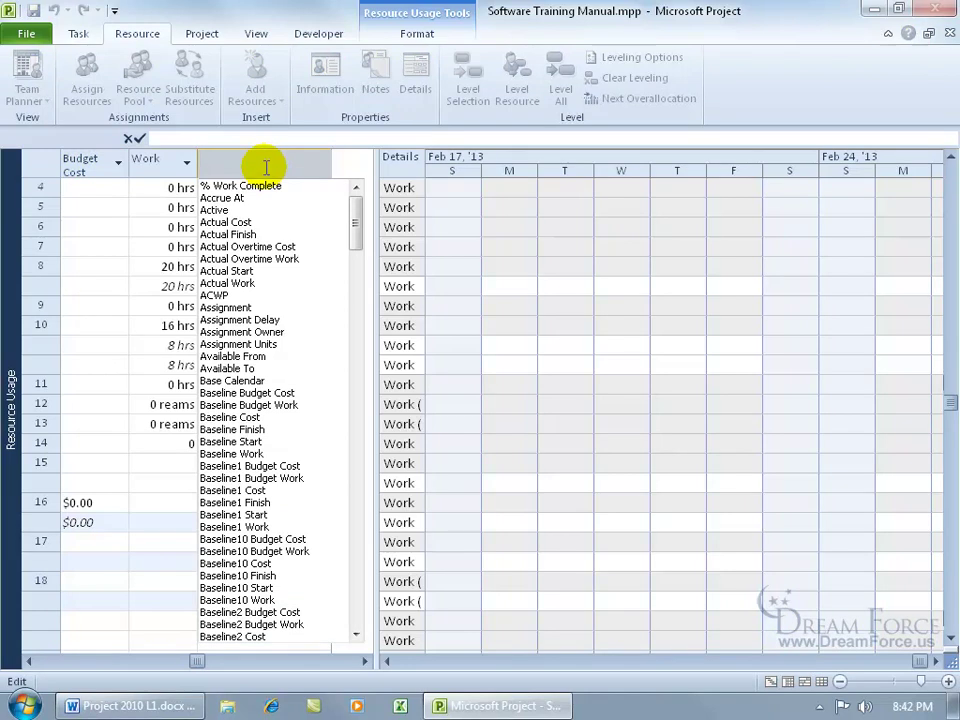
type("budget")
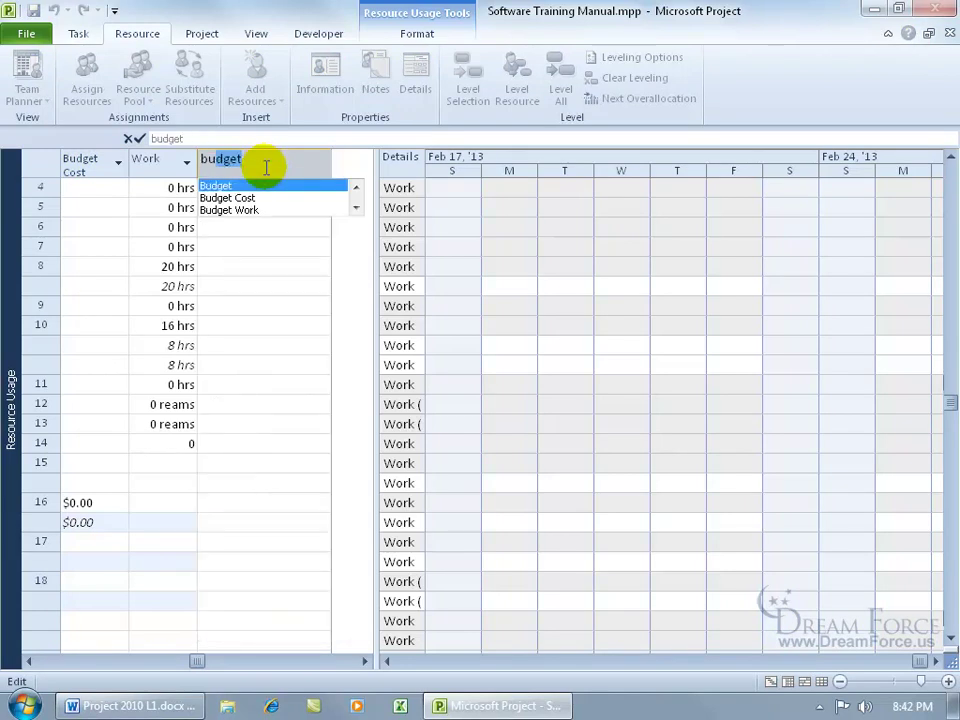
left_click(230, 210)
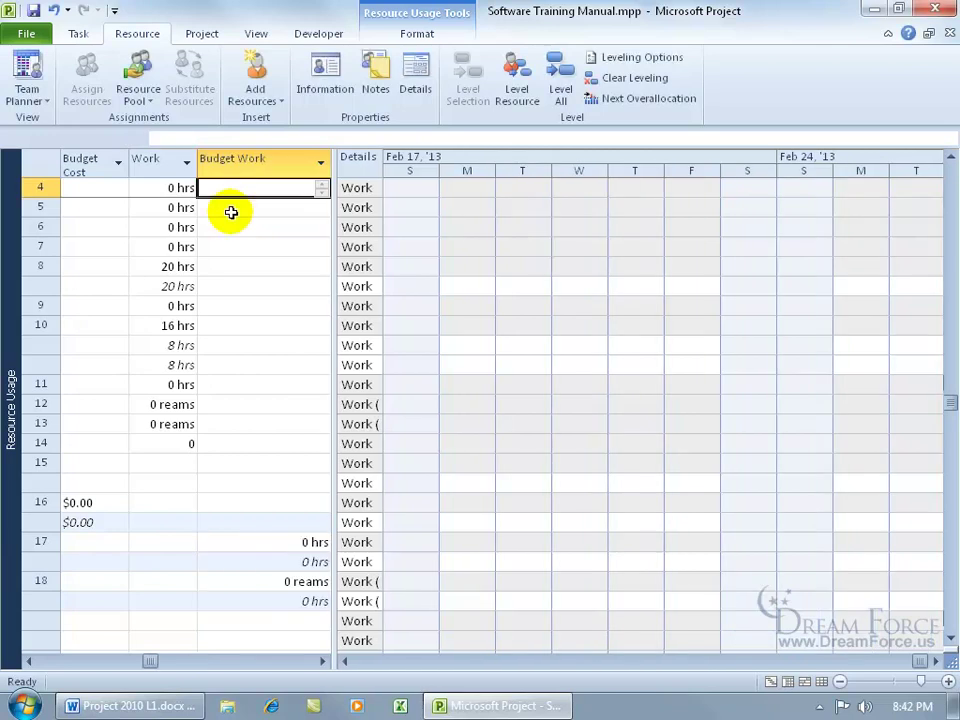
Narrow the Budget Work column and adjust the table pane width
left_click_drag(332, 306, 354, 312)
left_click_drag(334, 188, 364, 186)
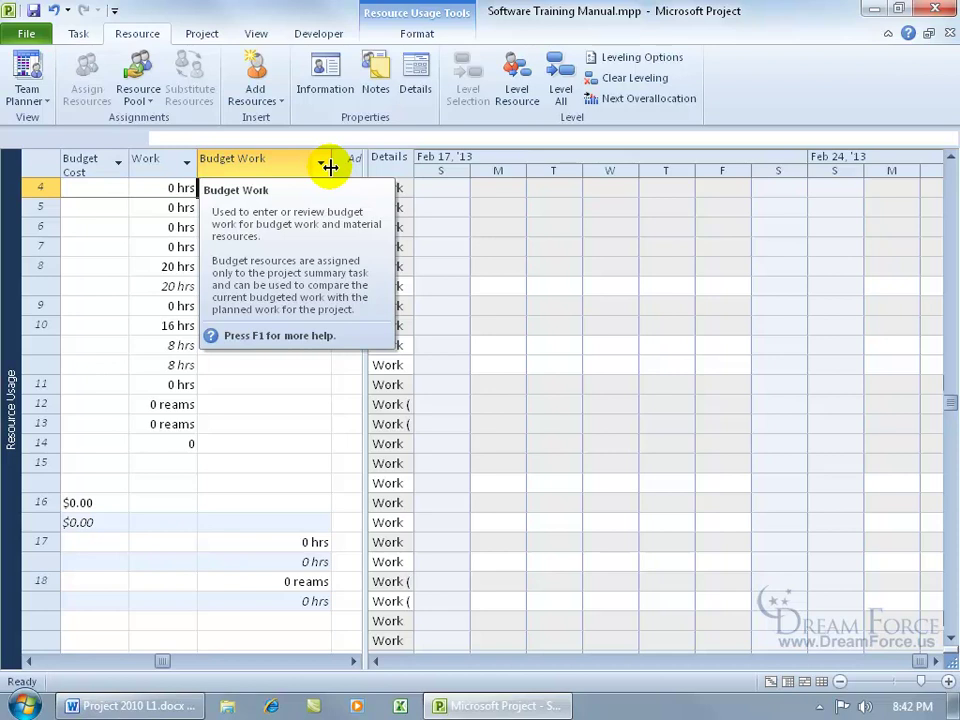
left_click_drag(330, 167, 290, 164)
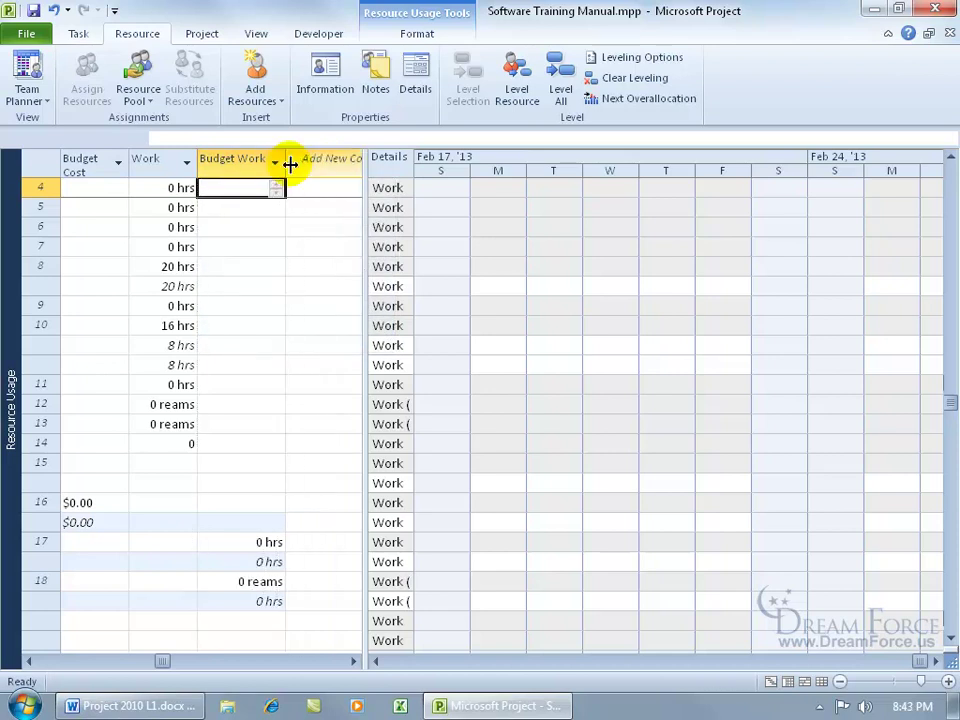
left_click_drag(365, 238, 290, 236)
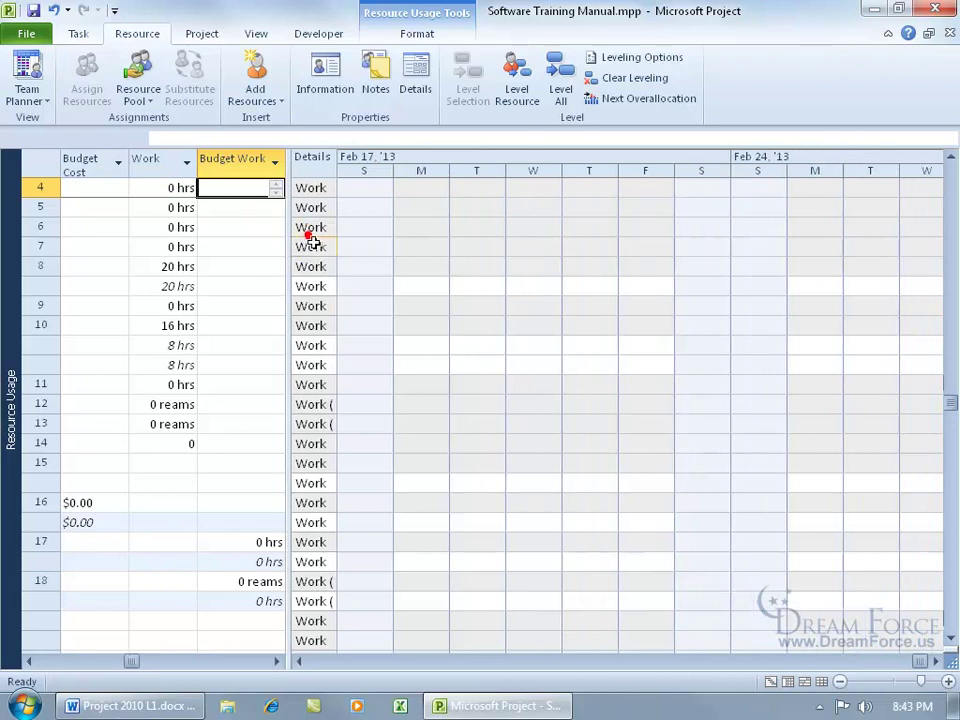
left_click(29, 661)
Widen the table pane and move Budget Cost after Work, beside Budget Work
left_click(29, 661)
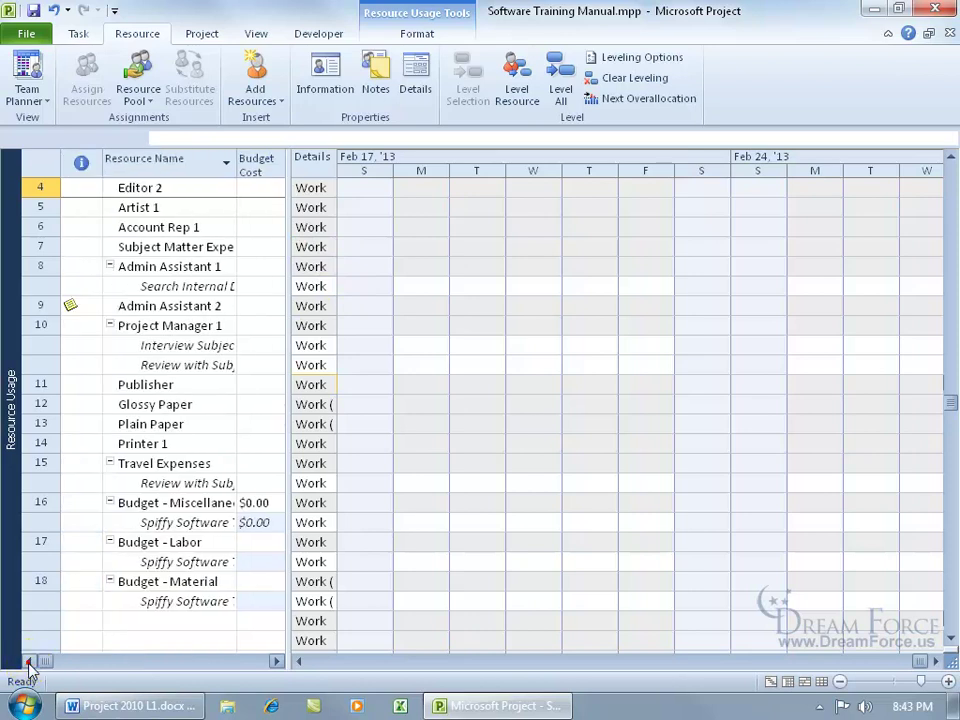
left_click_drag(289, 565, 463, 561)
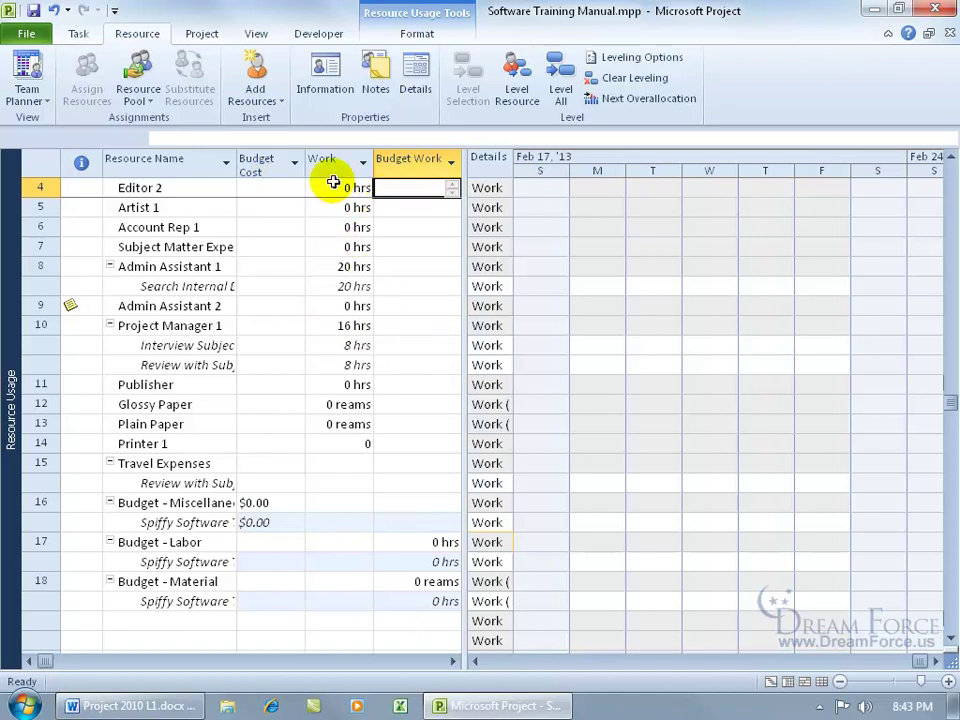
left_click(262, 166)
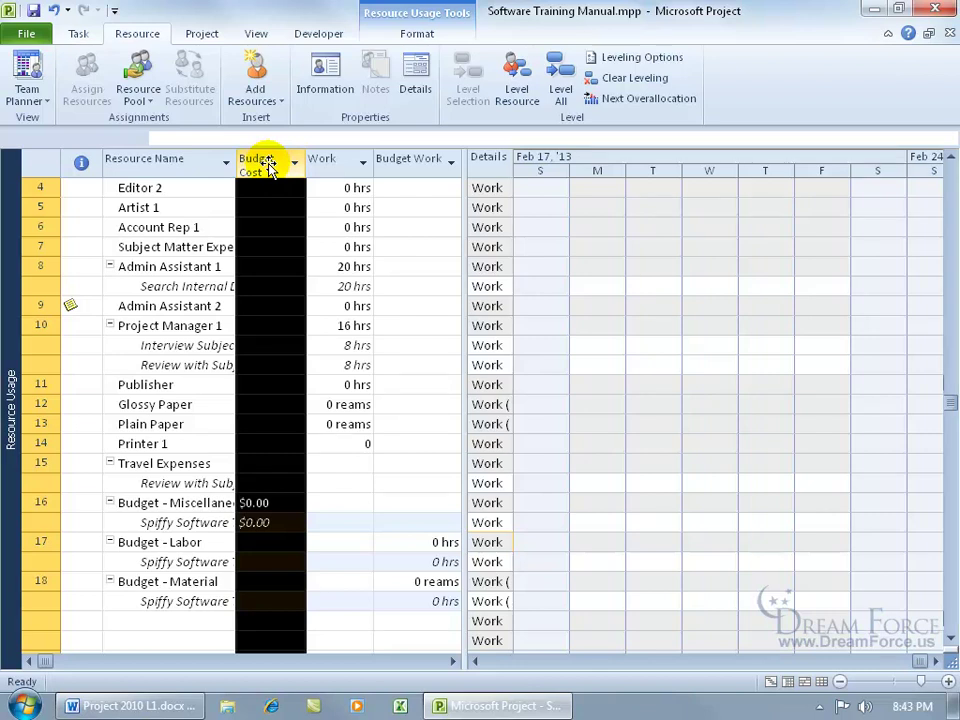
left_click_drag(268, 168, 373, 191)
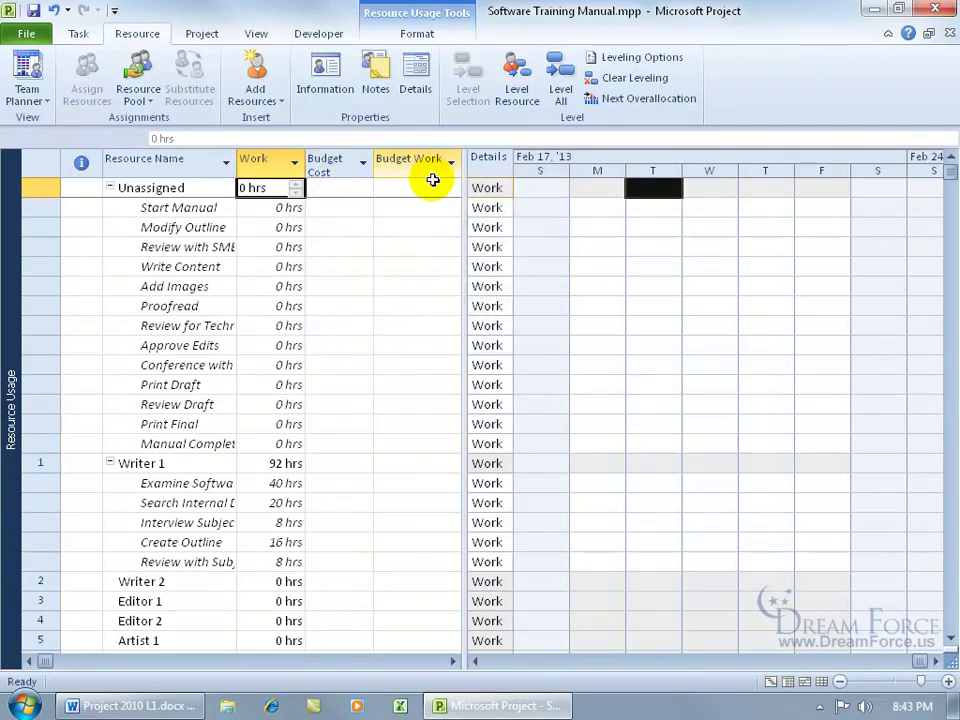
left_click_drag(951, 642, 951, 642)
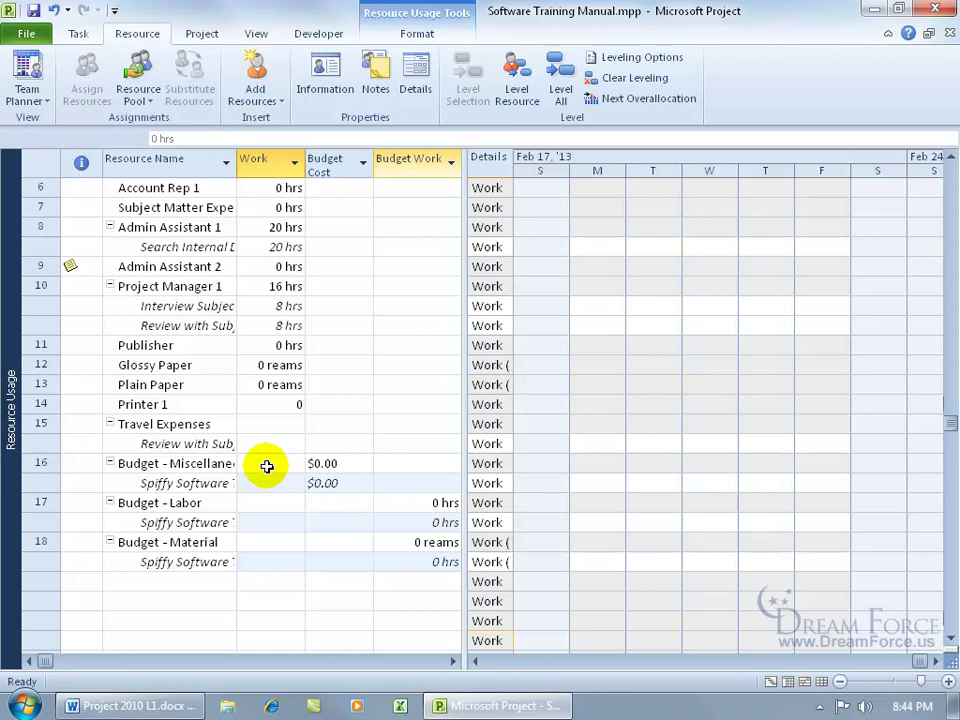
Enter budgets: $2,000 cost for Miscellaneous, 500 hrs work for Labor, 10 reams for Material
left_click(322, 482)
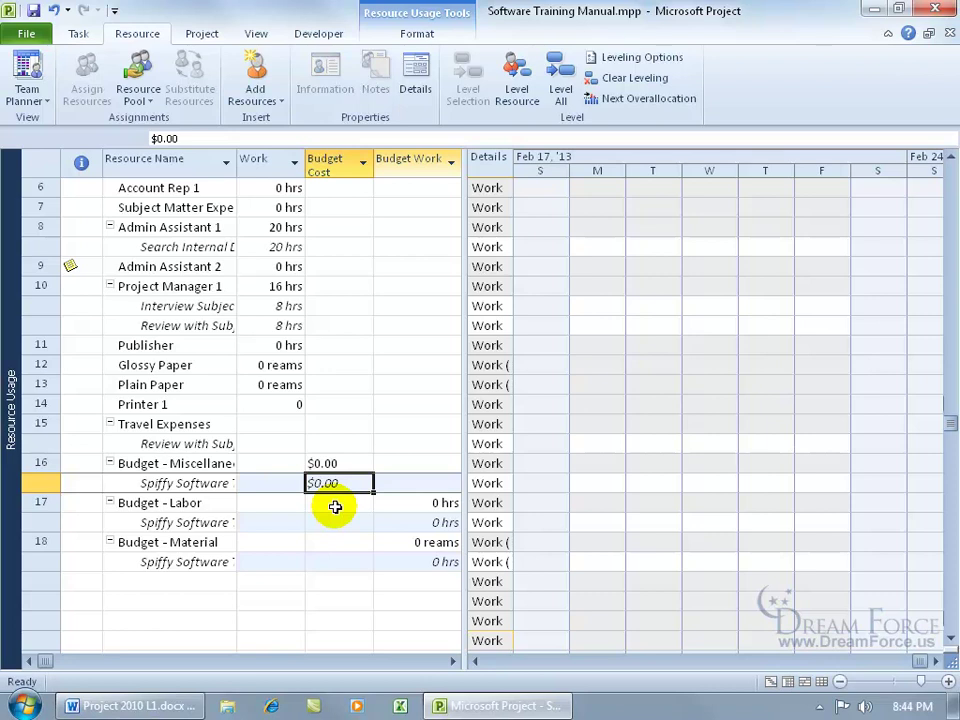
type("2000")
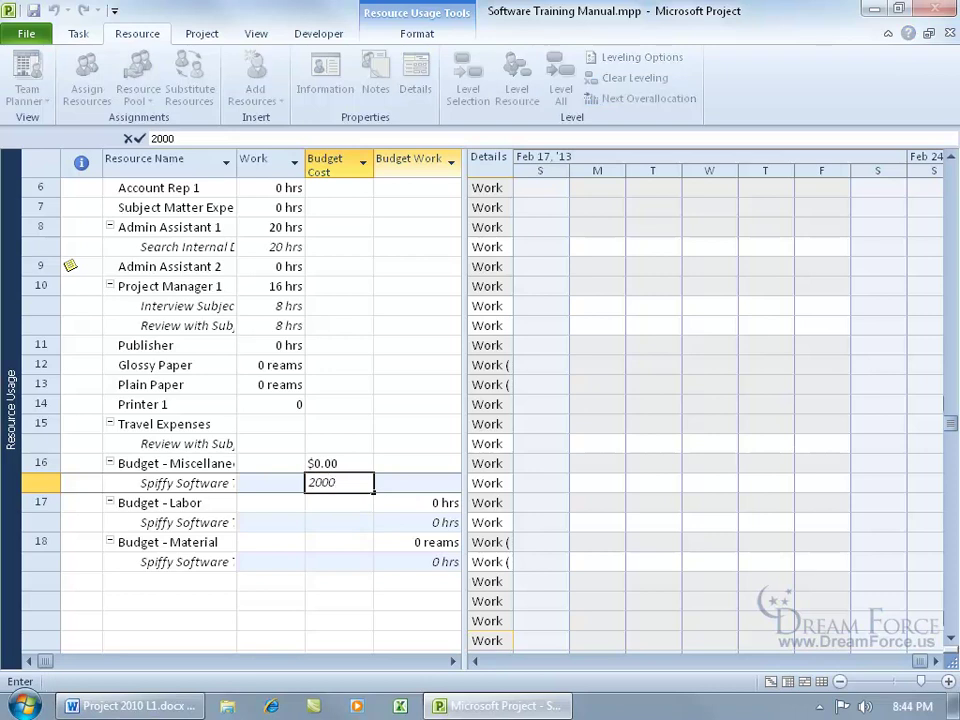
key("Return")
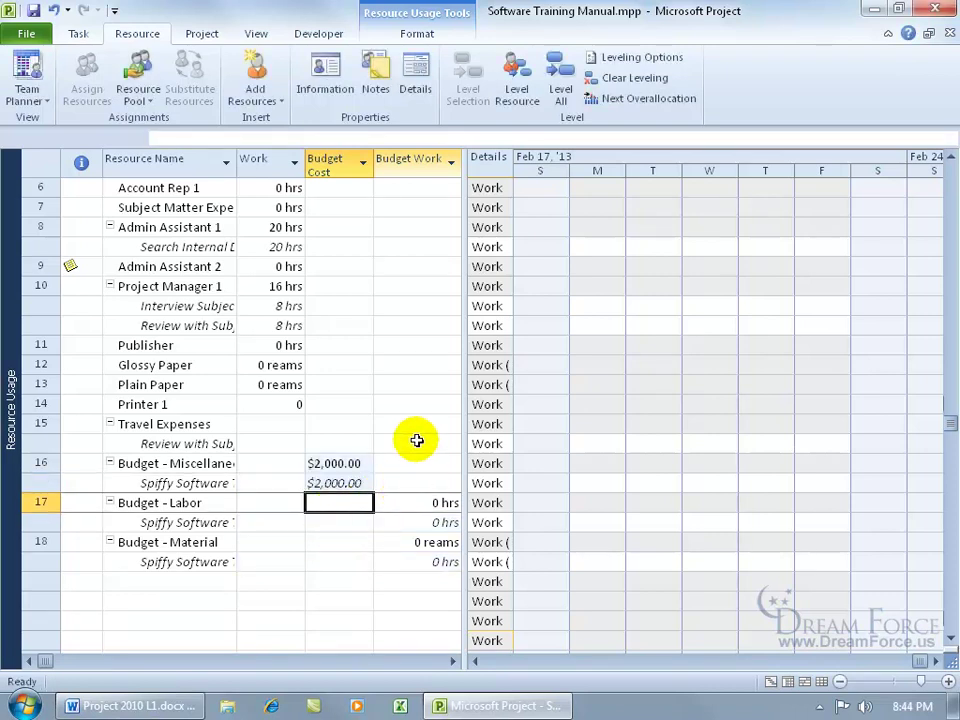
left_click(415, 519)
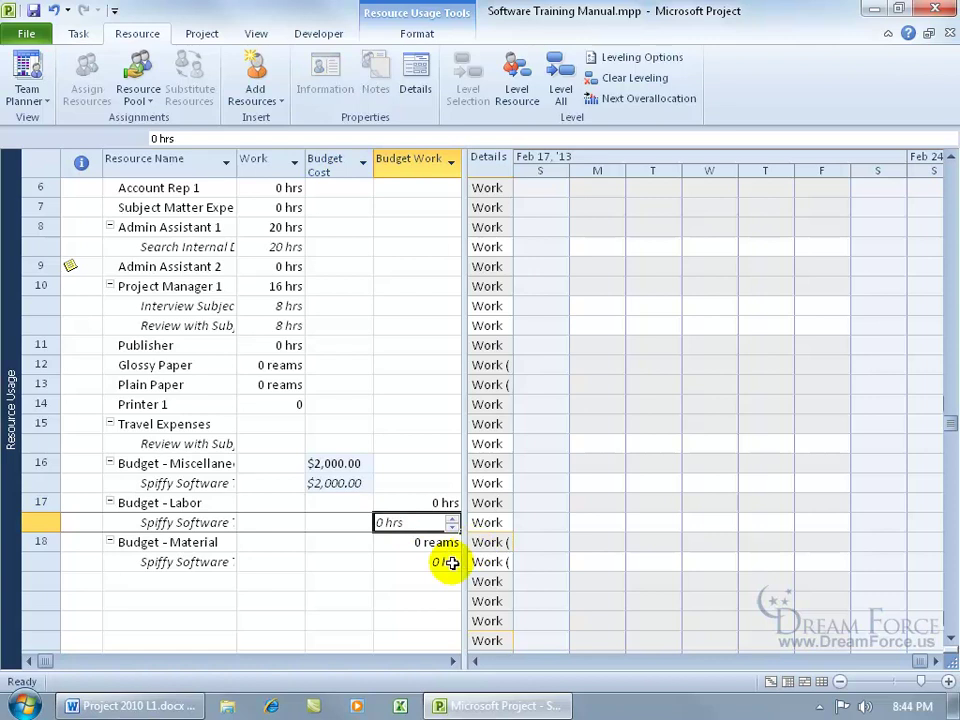
type("500")
key("Return")
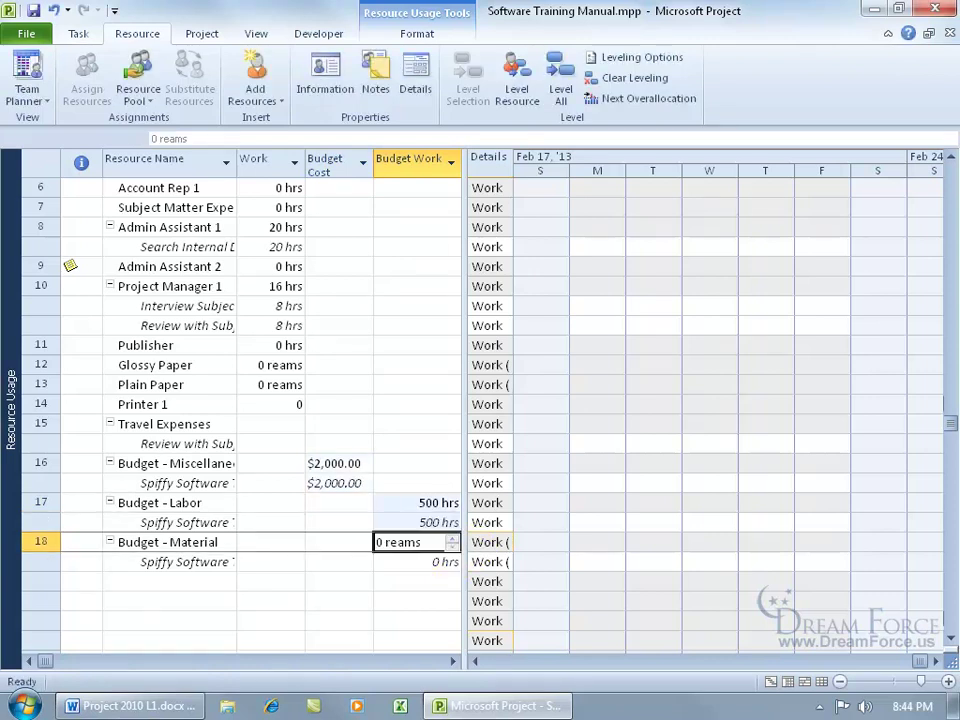
left_click(419, 564)
left_click(419, 564)
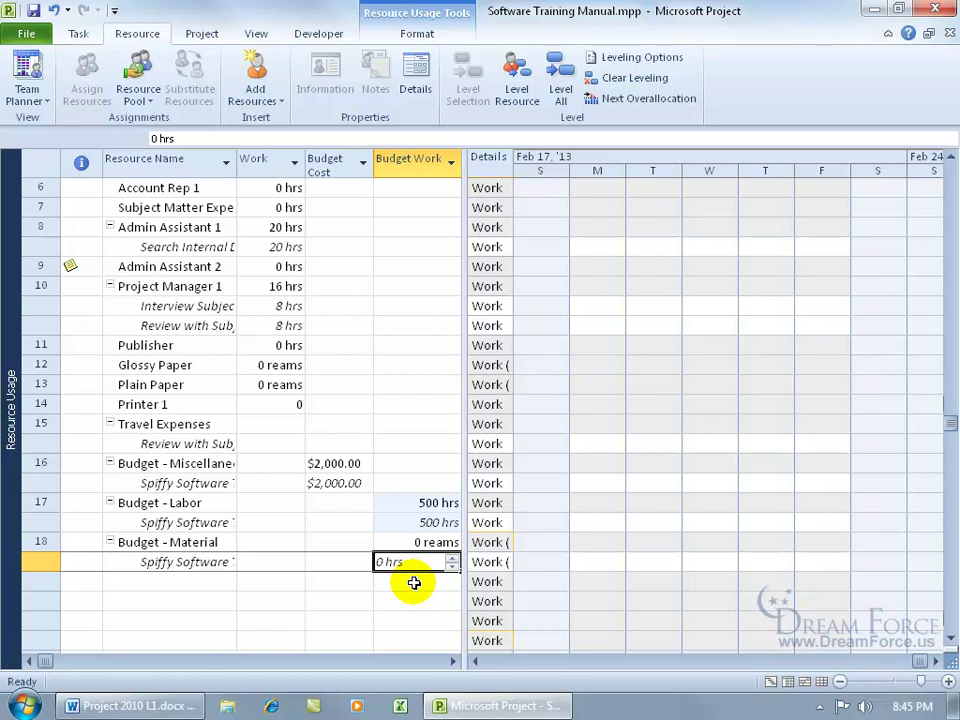
type("10")
key("Return")
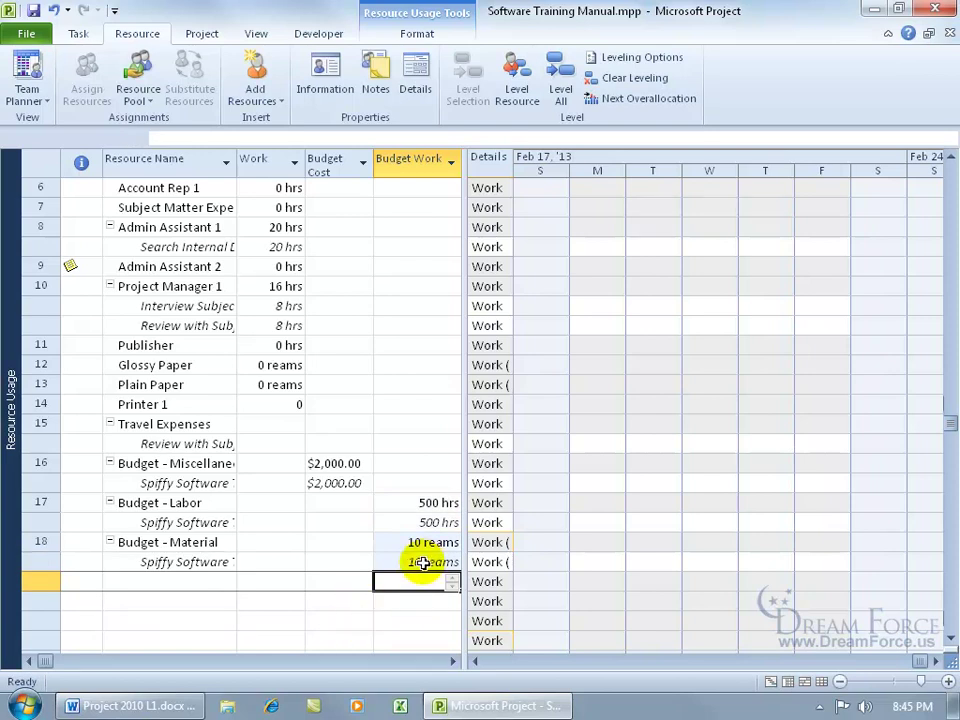
Switch to the Resource Sheet and check Budget - Material's reams material label
right_click(12, 480)
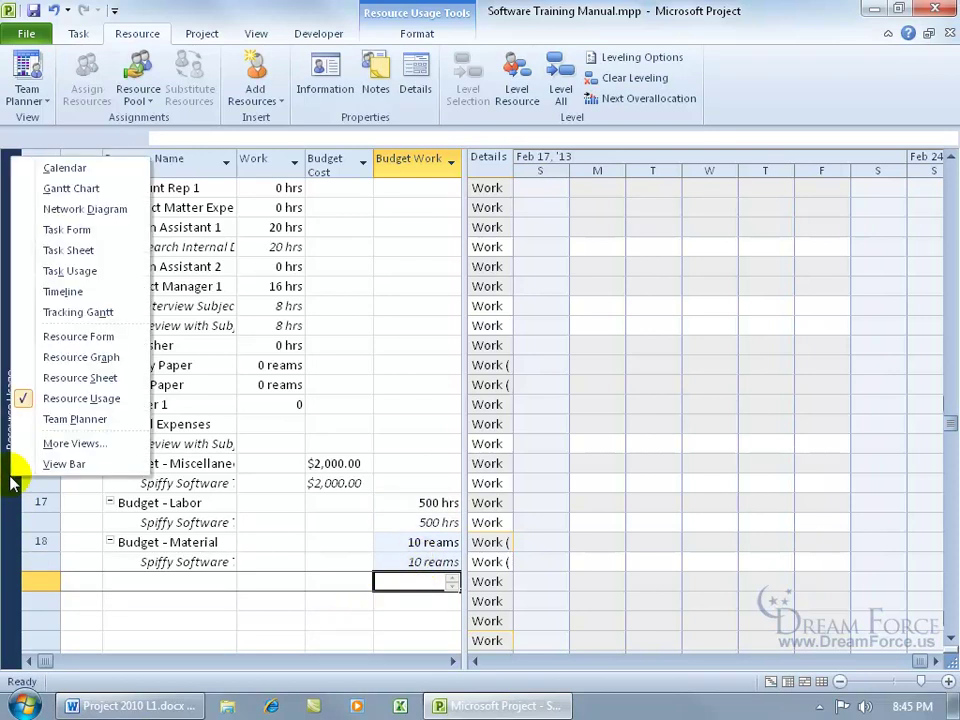
left_click(50, 378)
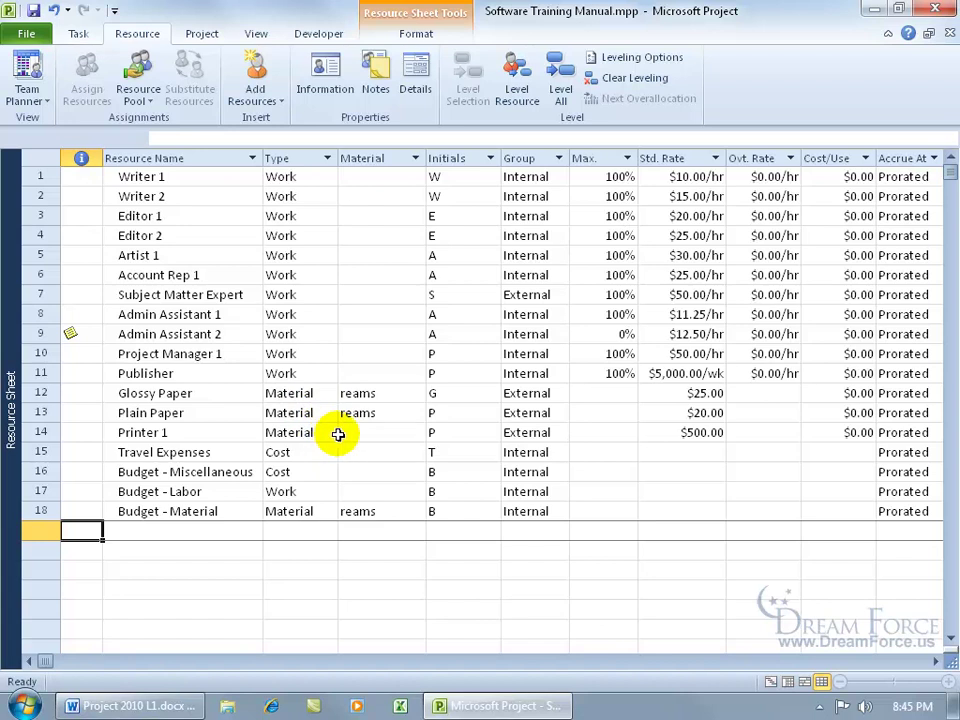
left_click(369, 512)
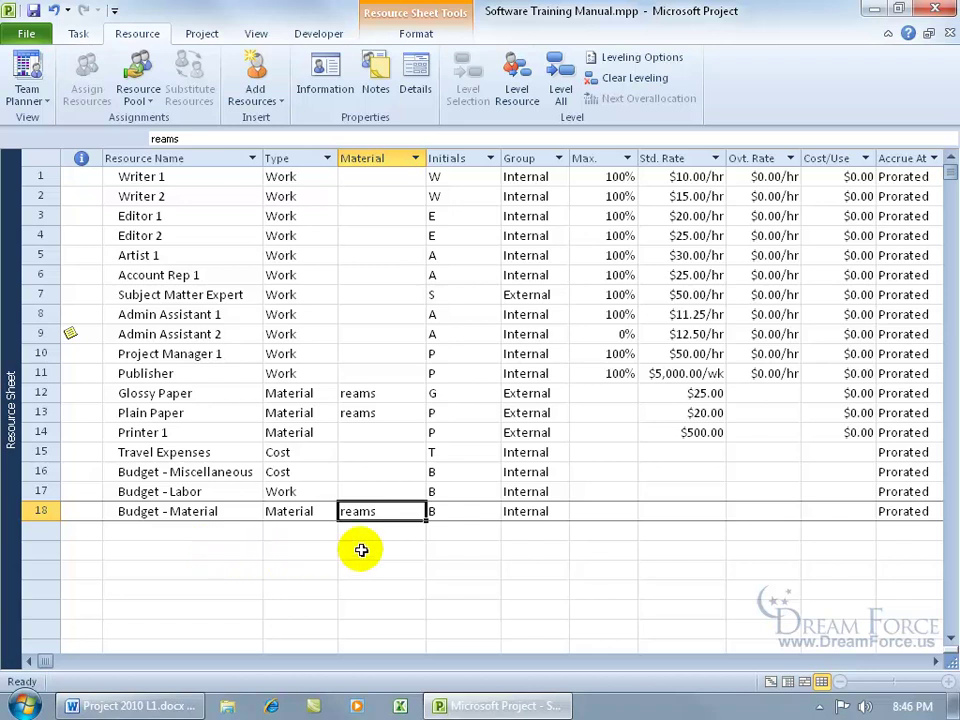
Return to Resource Usage view with rows 6–18 showing the budget values
right_click(12, 405)
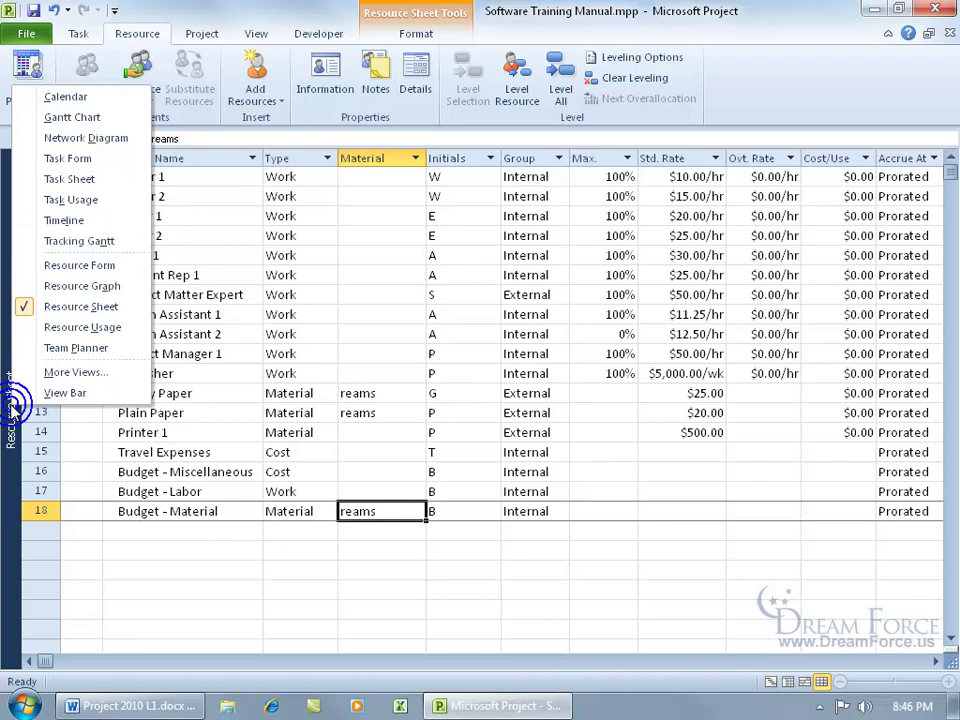
left_click(80, 327)
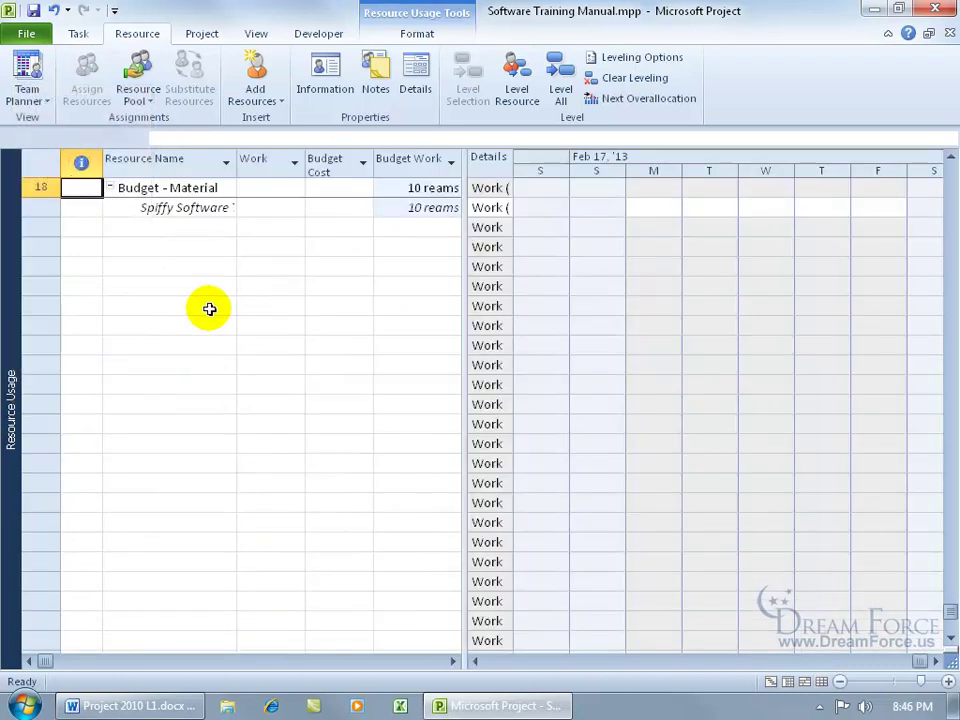
left_click(950, 641)
left_click(950, 641)
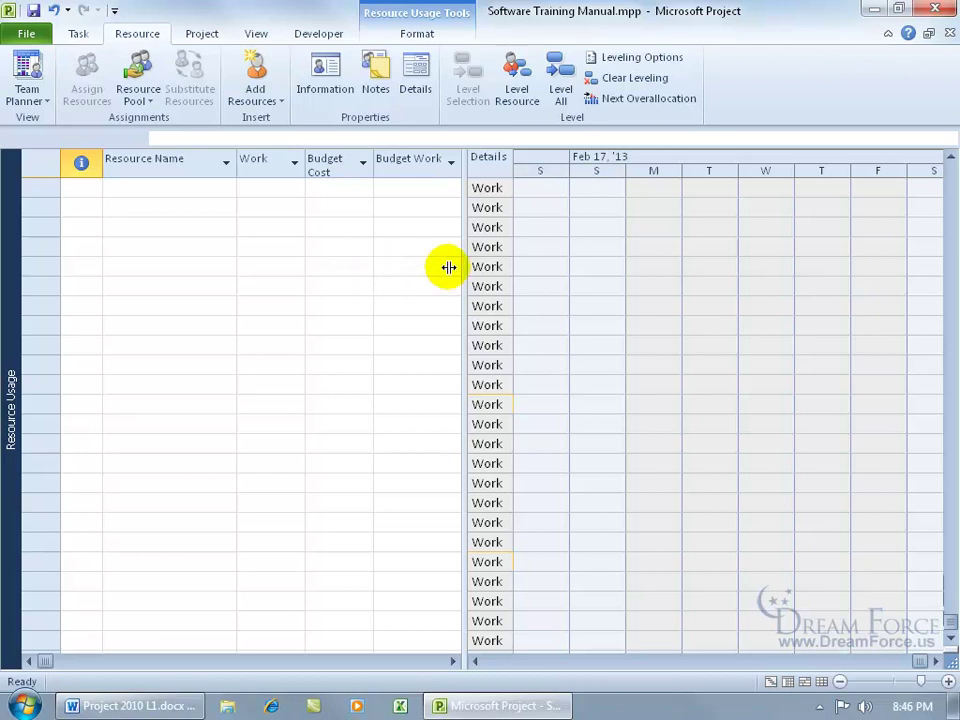
left_click(951, 157)
scroll(951, 157, "up", 13)
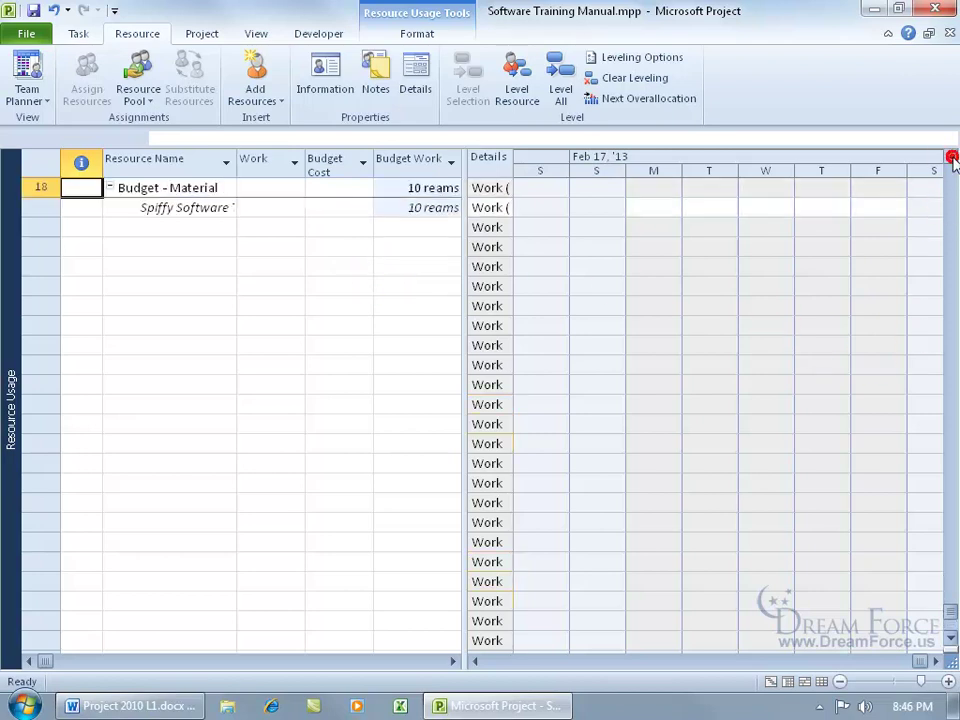
scroll(951, 157, "up", 3)
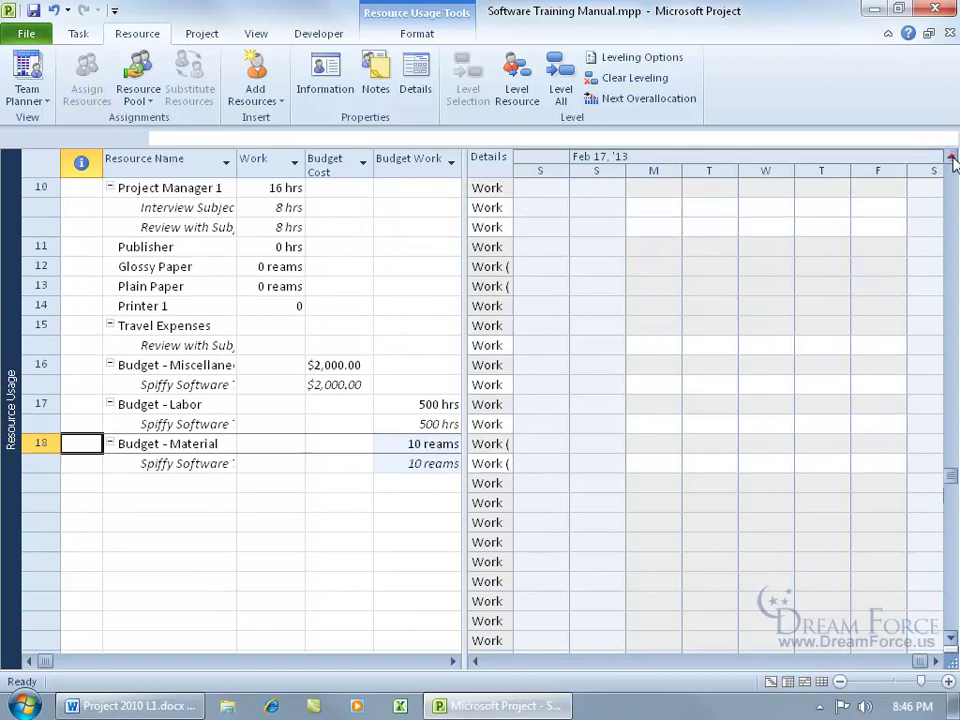
scroll(951, 157, "up", 3)
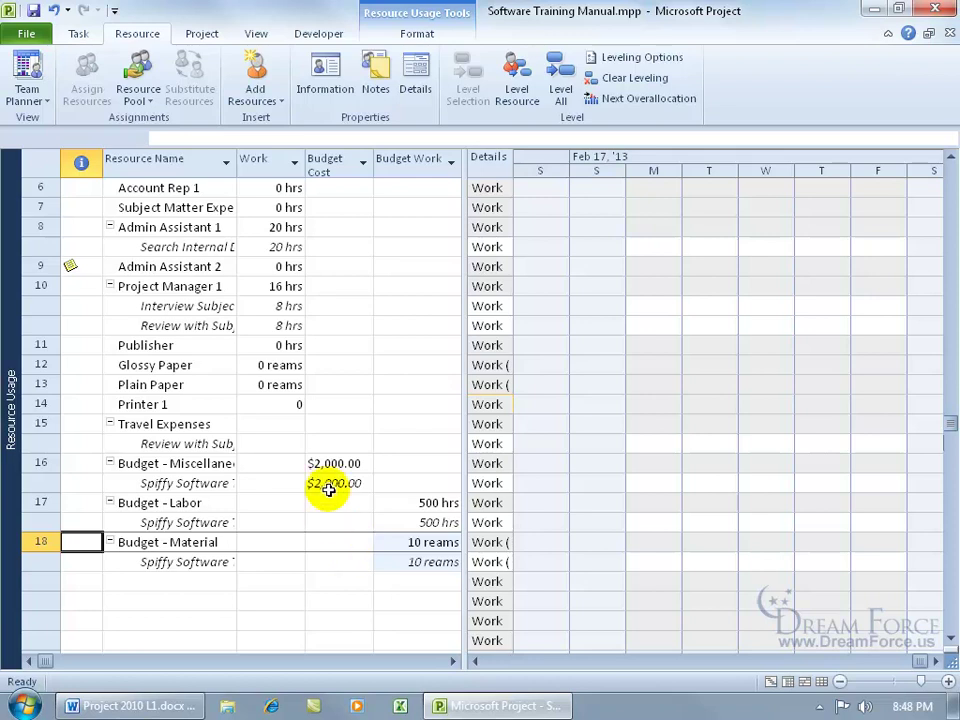
right_click(330, 166)
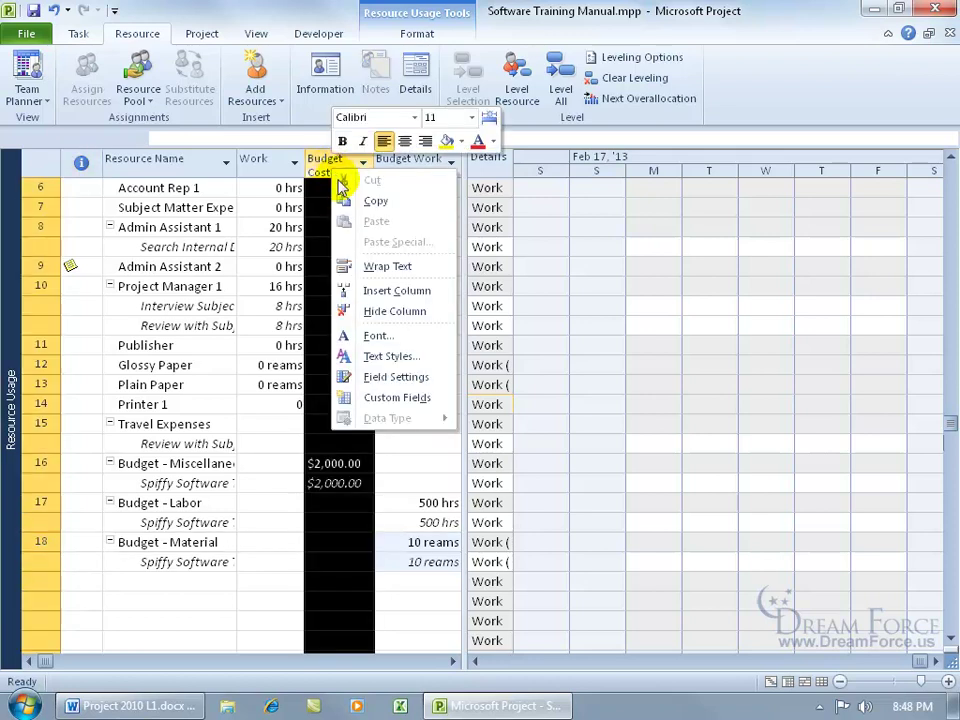
Insert an Actual Work column before Budget Cost and widen the table to show Budget Work
left_click(370, 290)
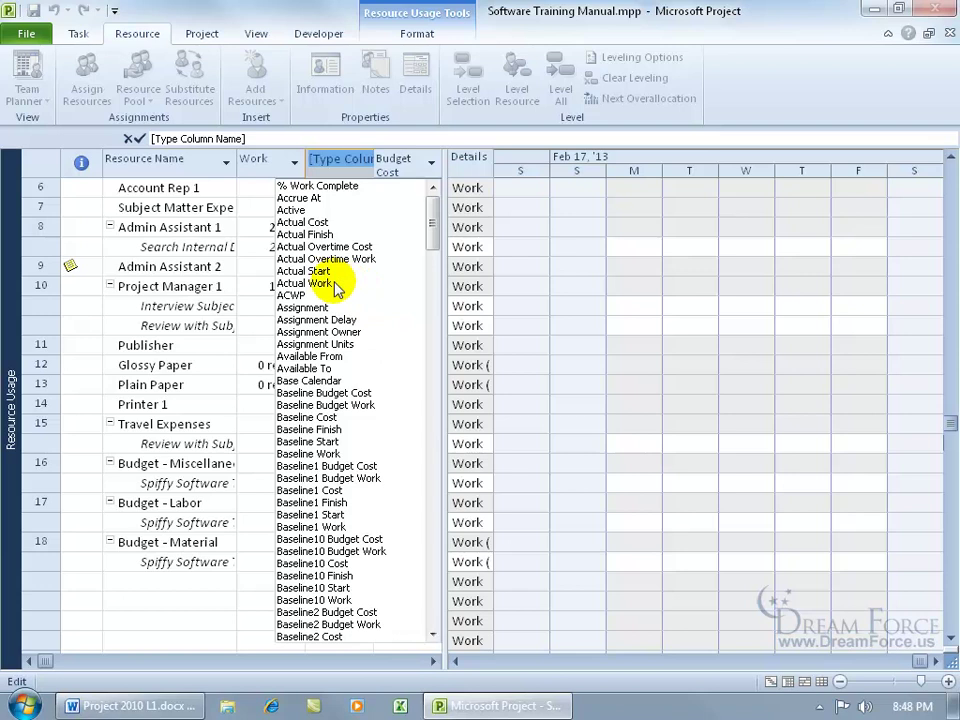
left_click(317, 284)
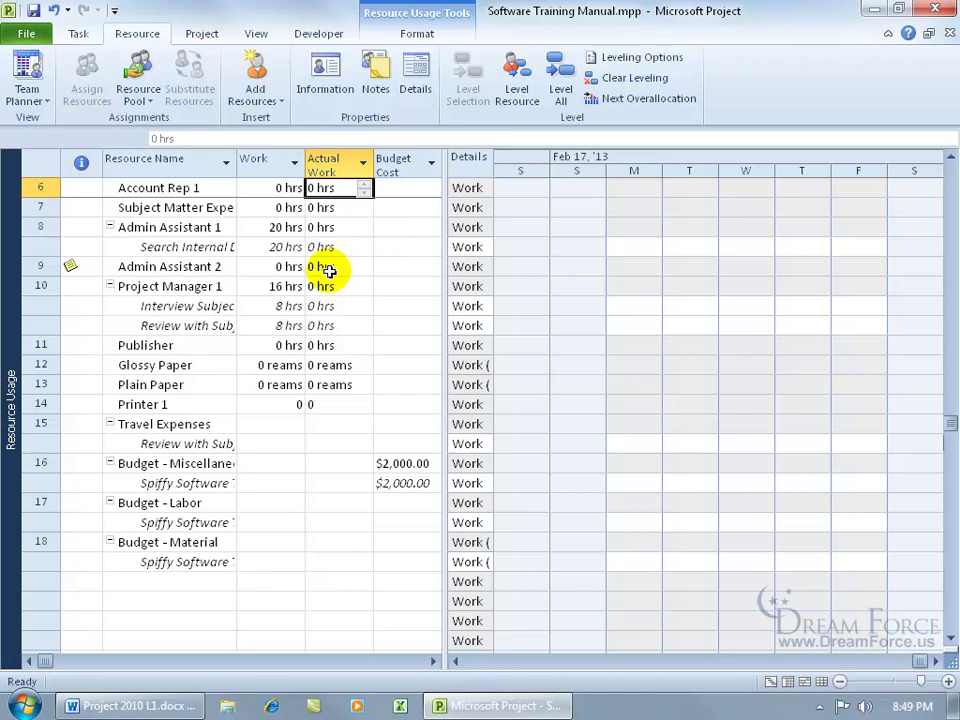
left_click_drag(449, 642, 557, 639)
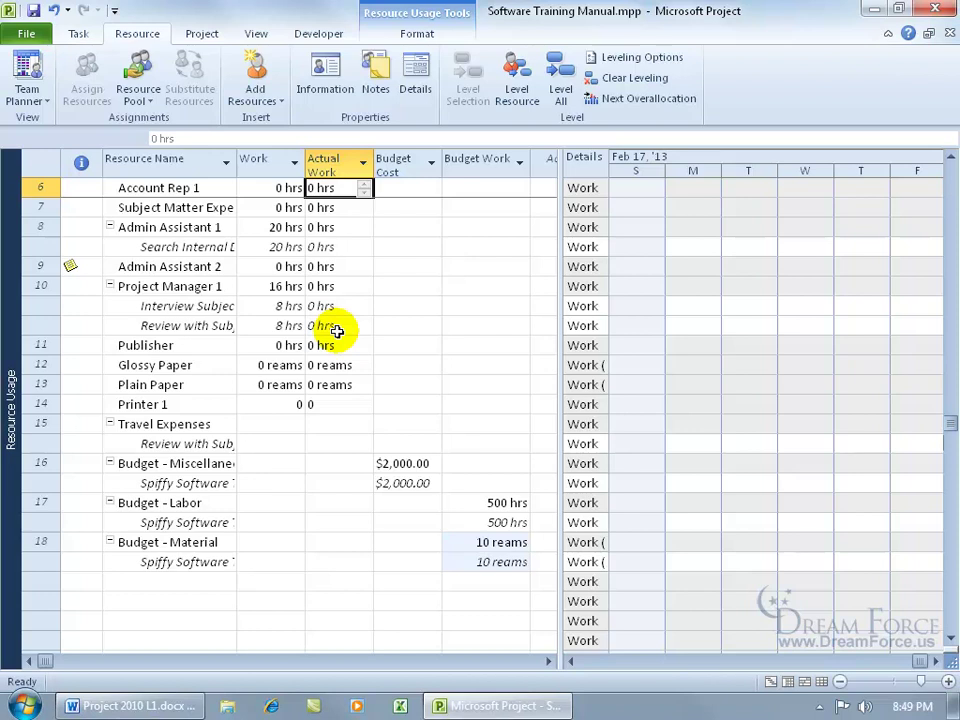
left_click(256, 34)
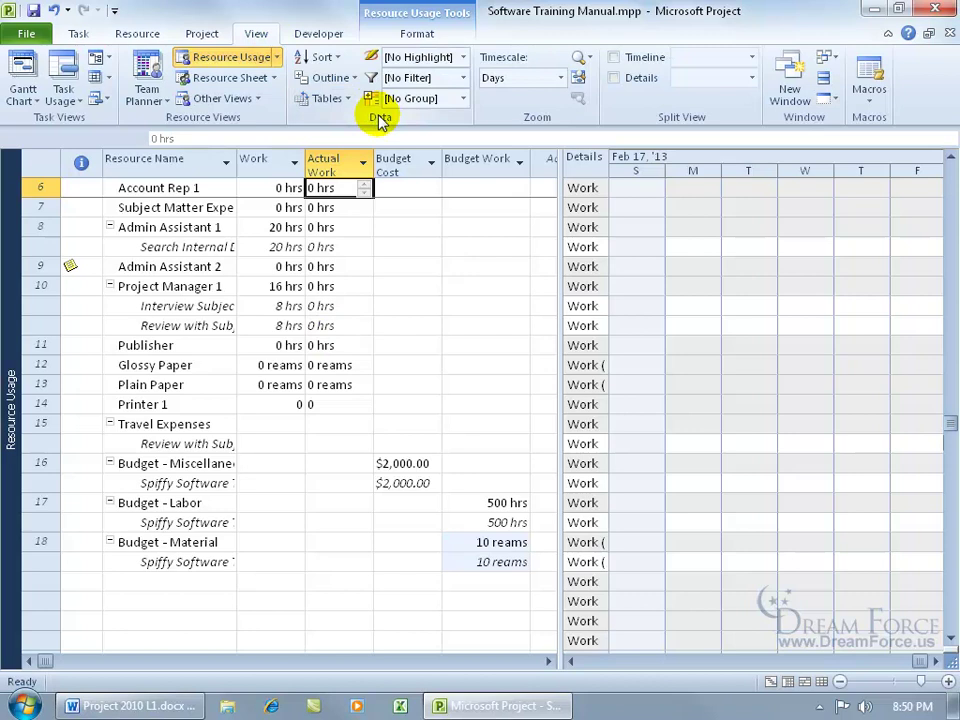
Group the Resource Usage rows by Resource Type
left_click(463, 100)
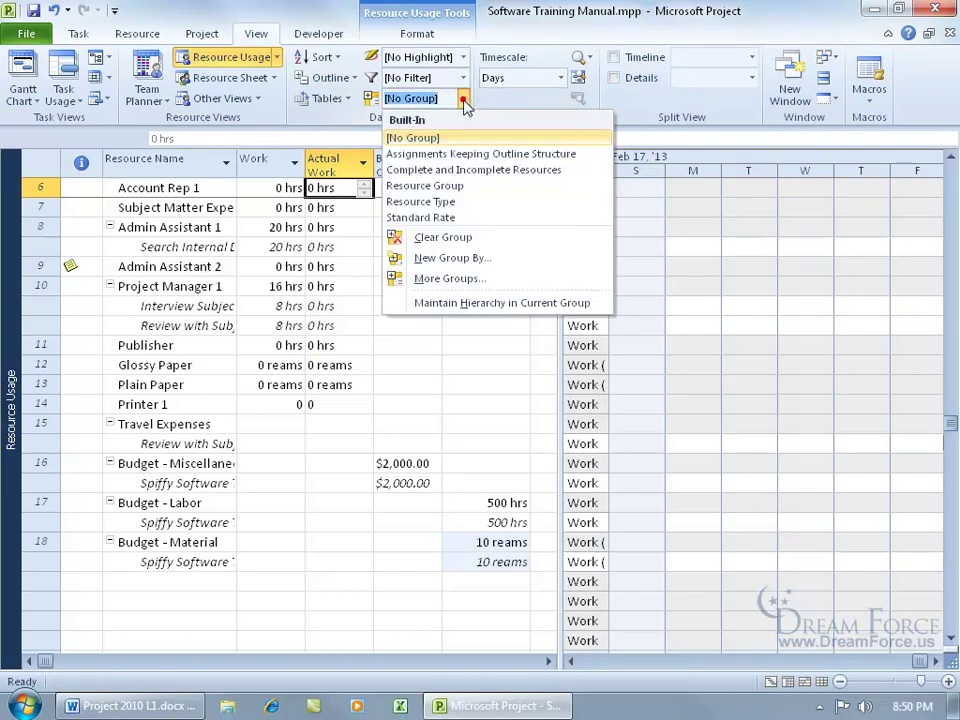
left_click(448, 204)
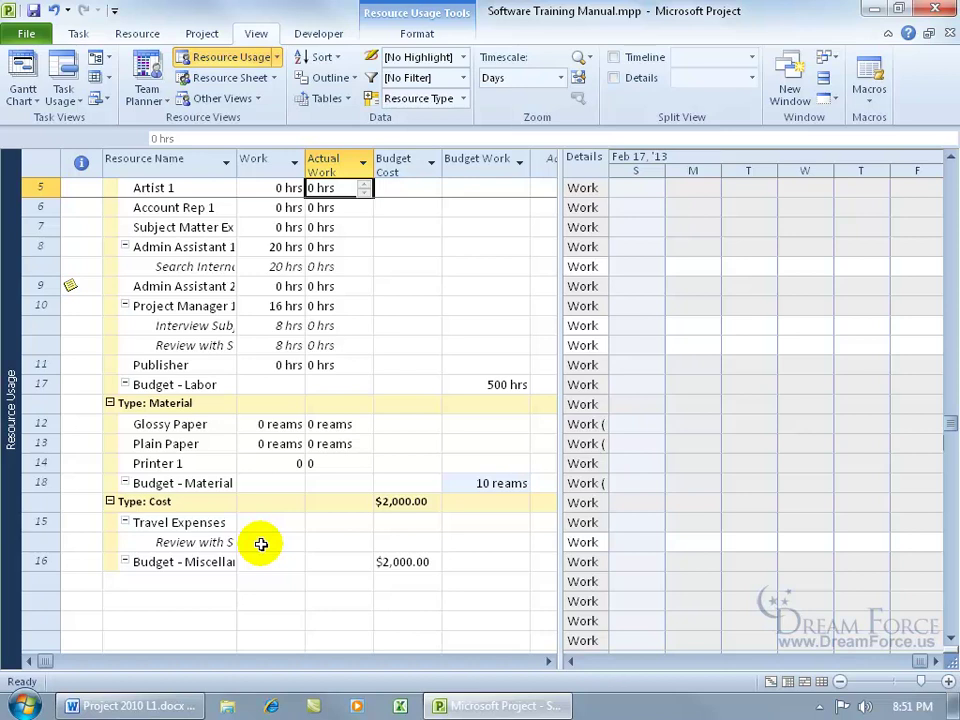
right_click(12, 418)
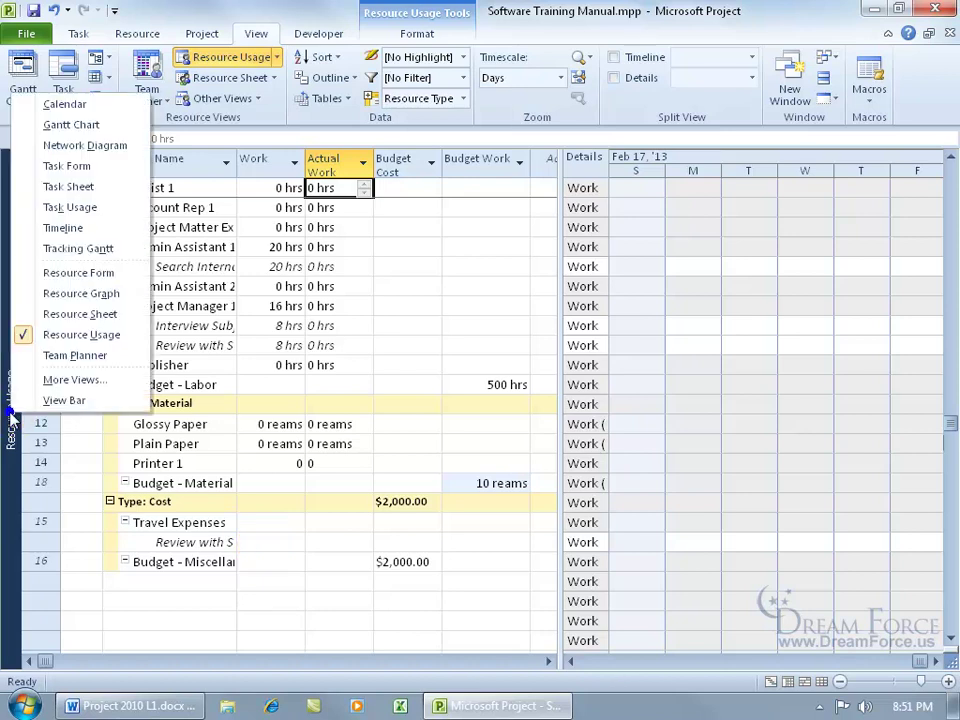
left_click(85, 126)
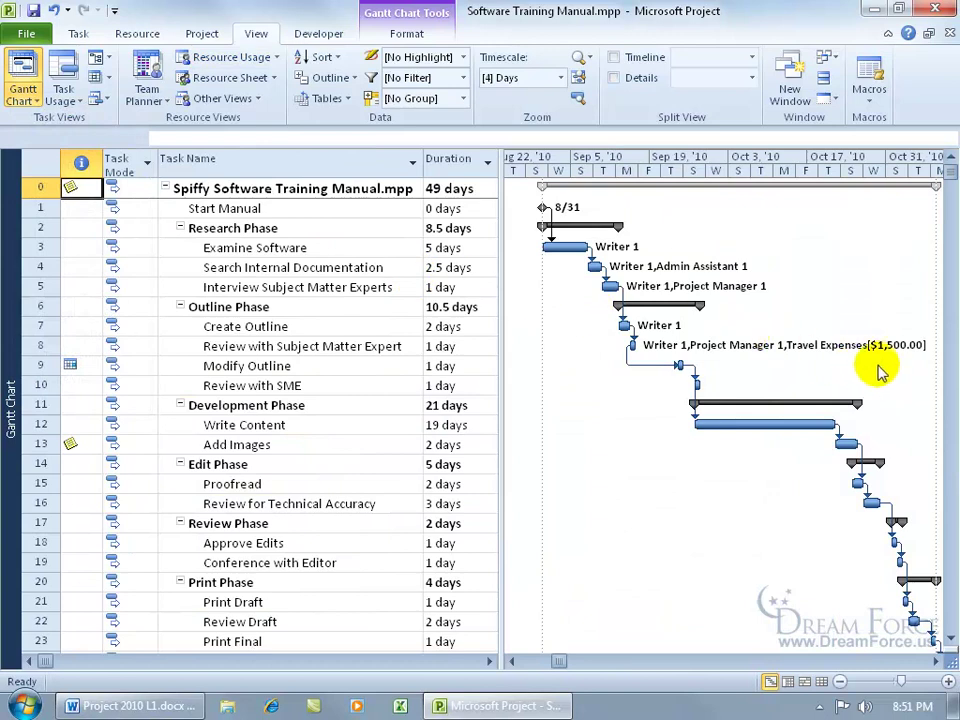
right_click(12, 390)
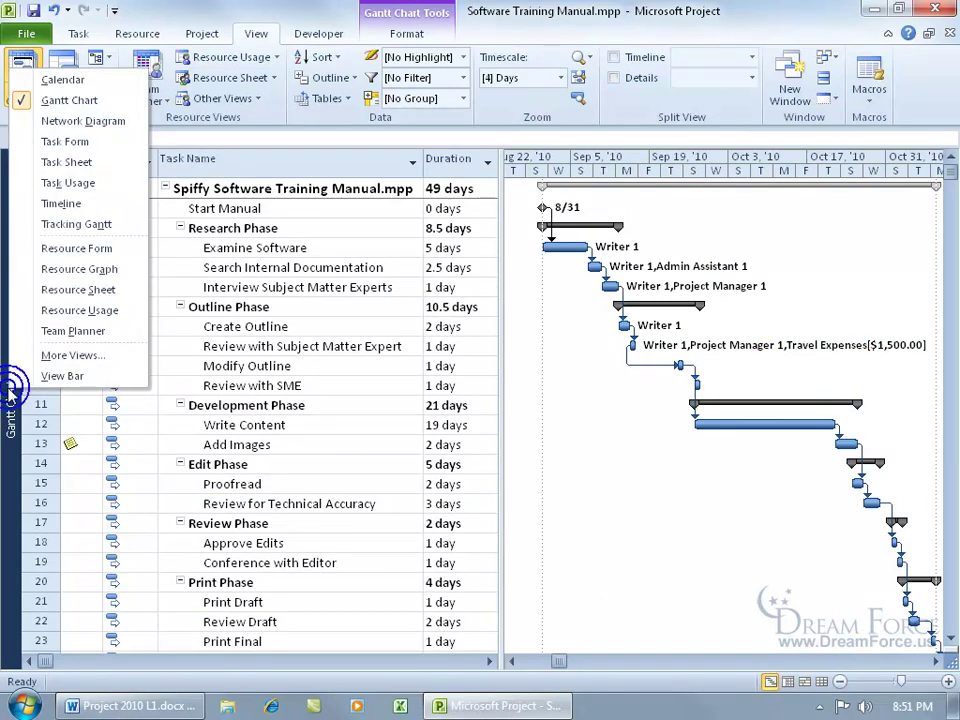
left_click(47, 310)
scroll(452, 503, "down", 8)
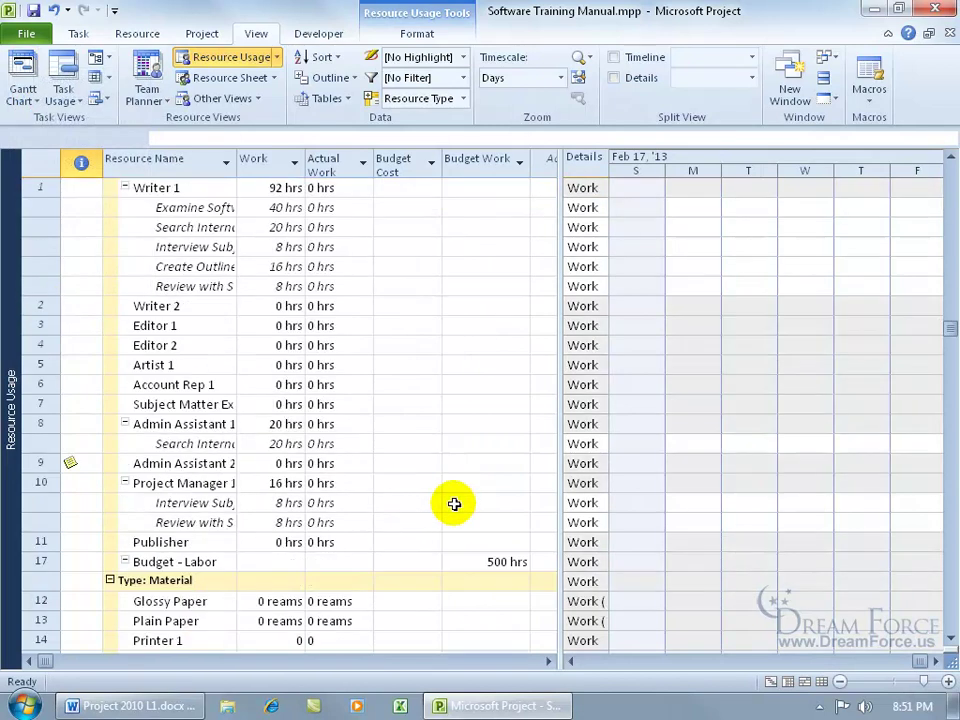
scroll(452, 503, "down", 1)
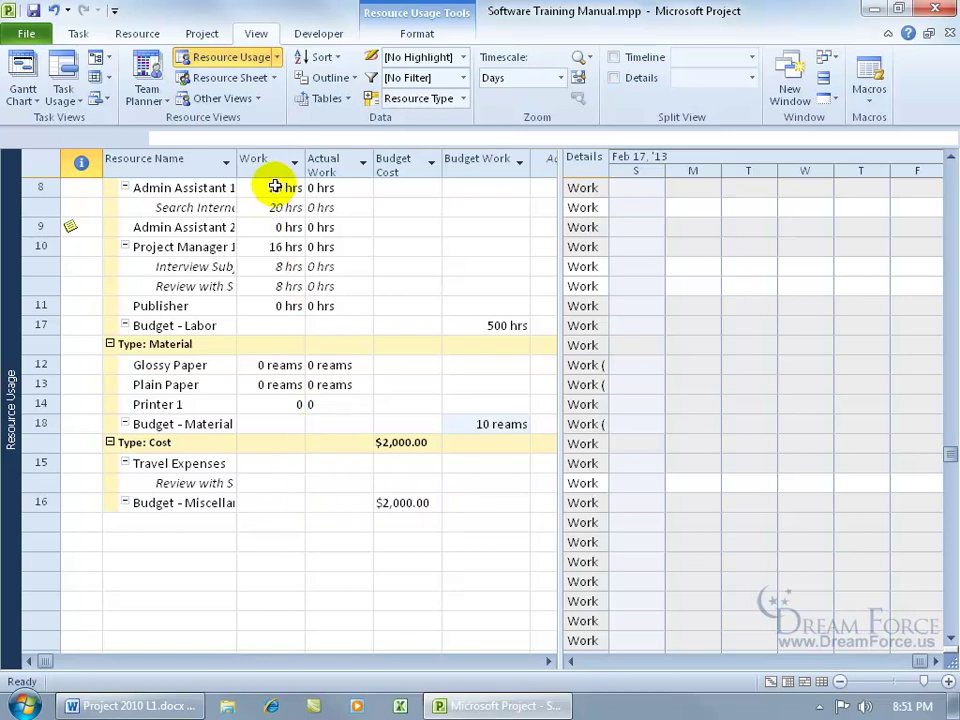
Insert a Cost column before Budget Cost, showing Travel Expenses' $1,500.00
right_click(390, 160)
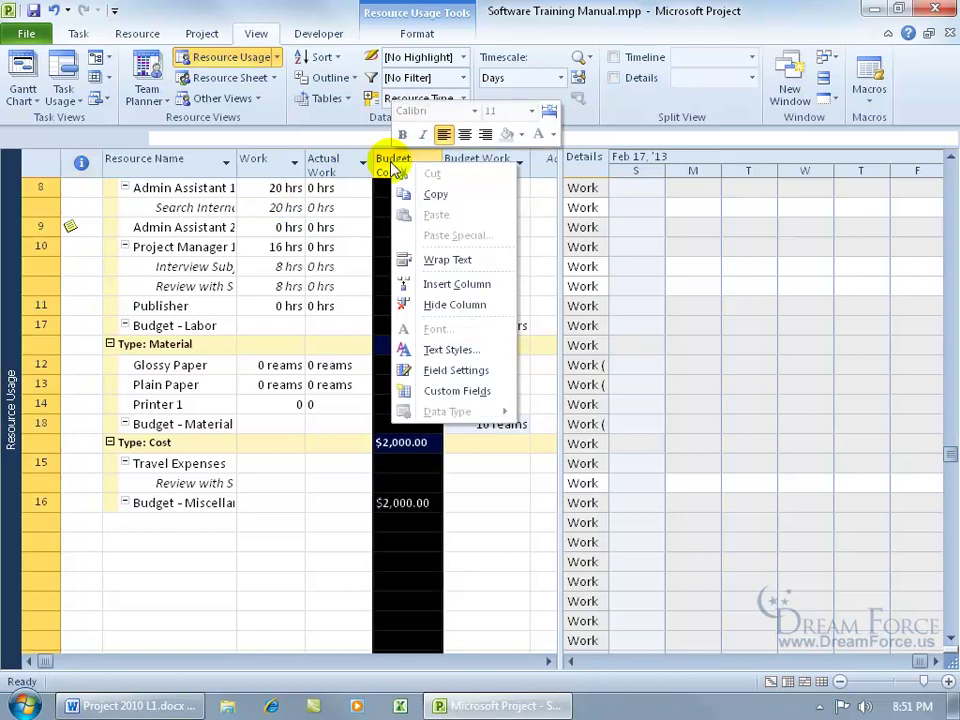
left_click(440, 286)
type("calendar GUID")
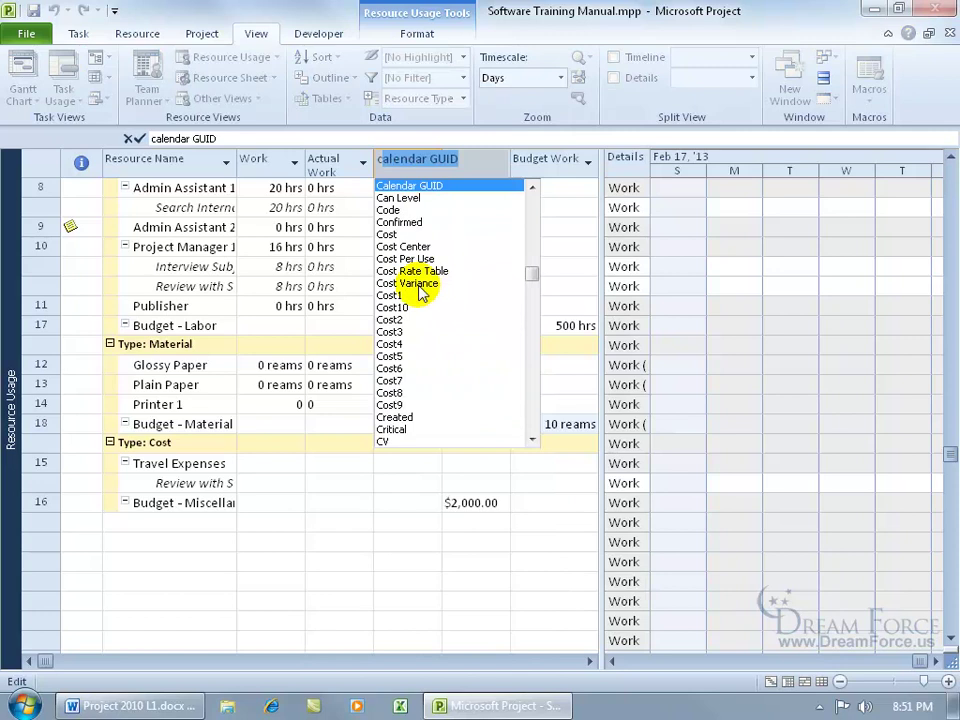
left_click(387, 234)
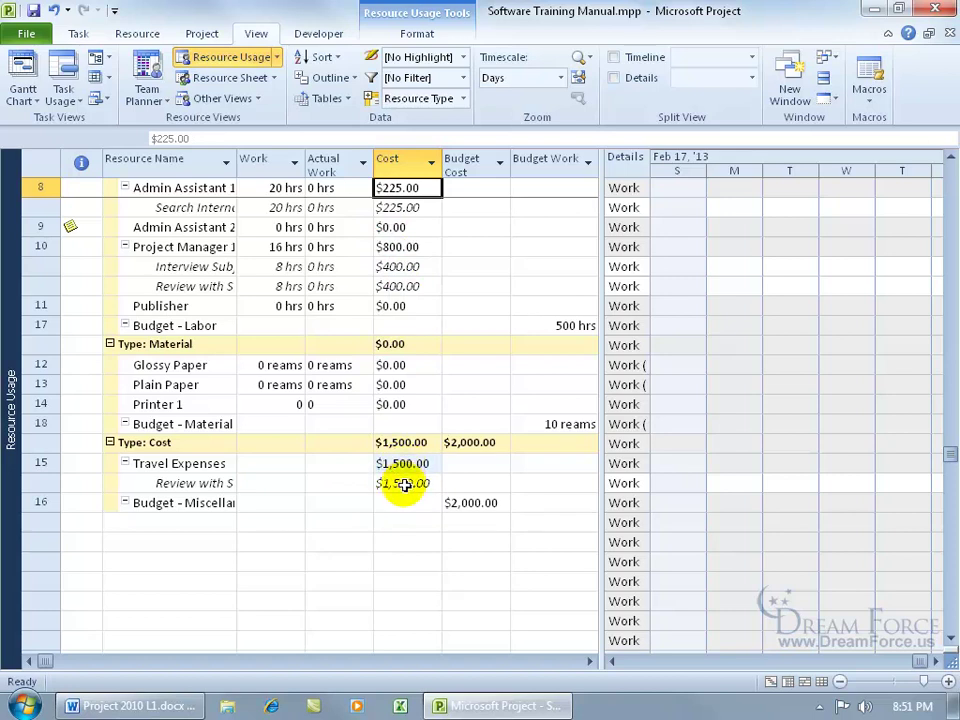
left_click(215, 484)
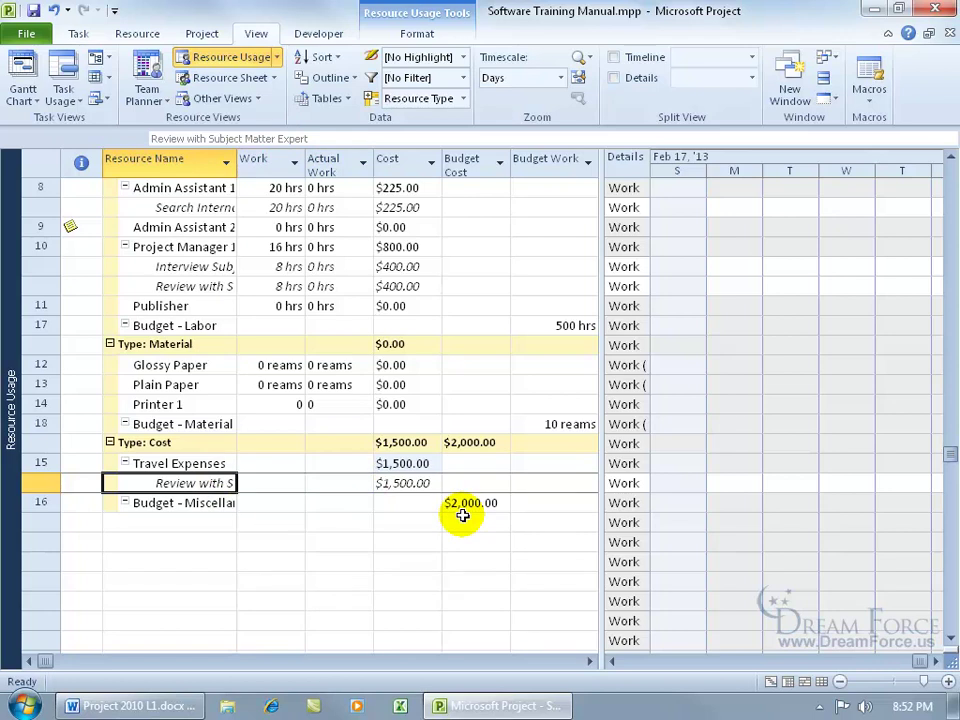
Switch to the Gantt Chart view and select the Create Outline task
right_click(10, 305)
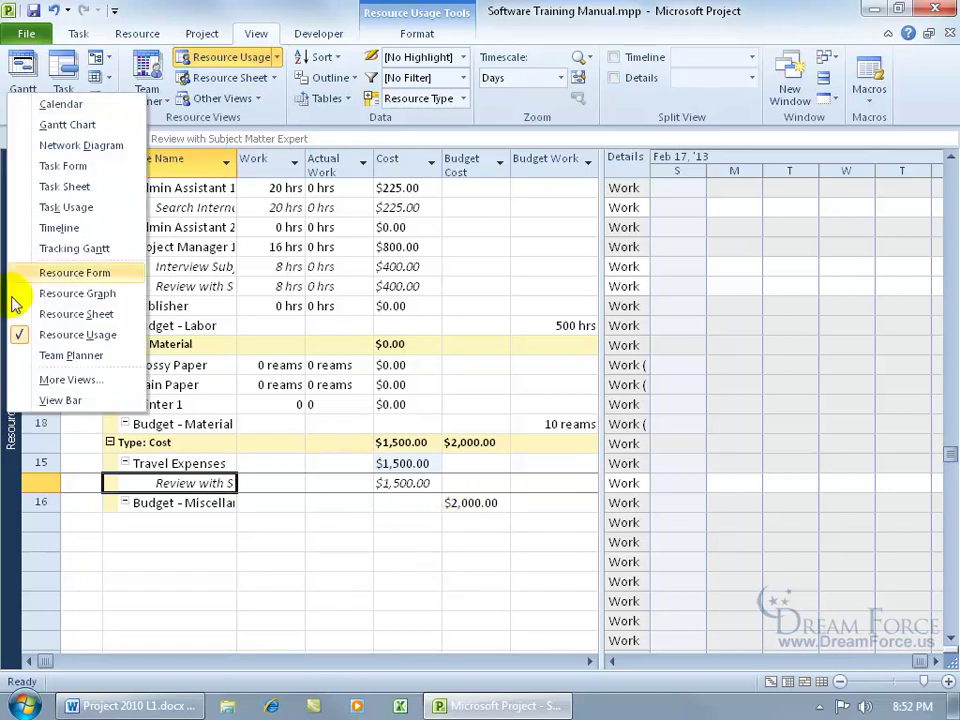
left_click(105, 125)
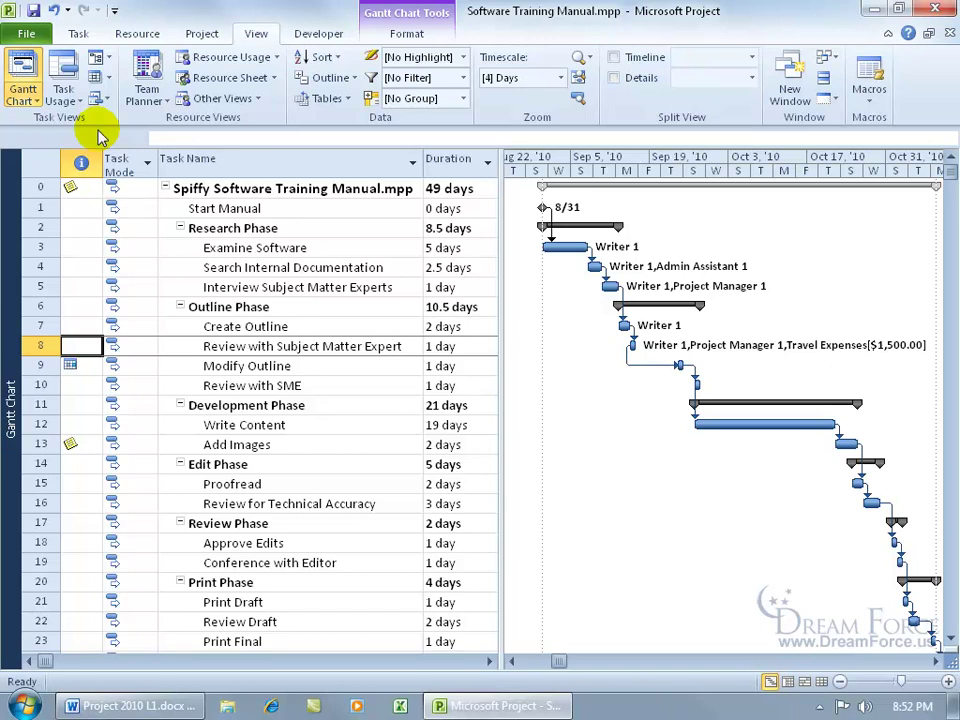
left_click(243, 325)
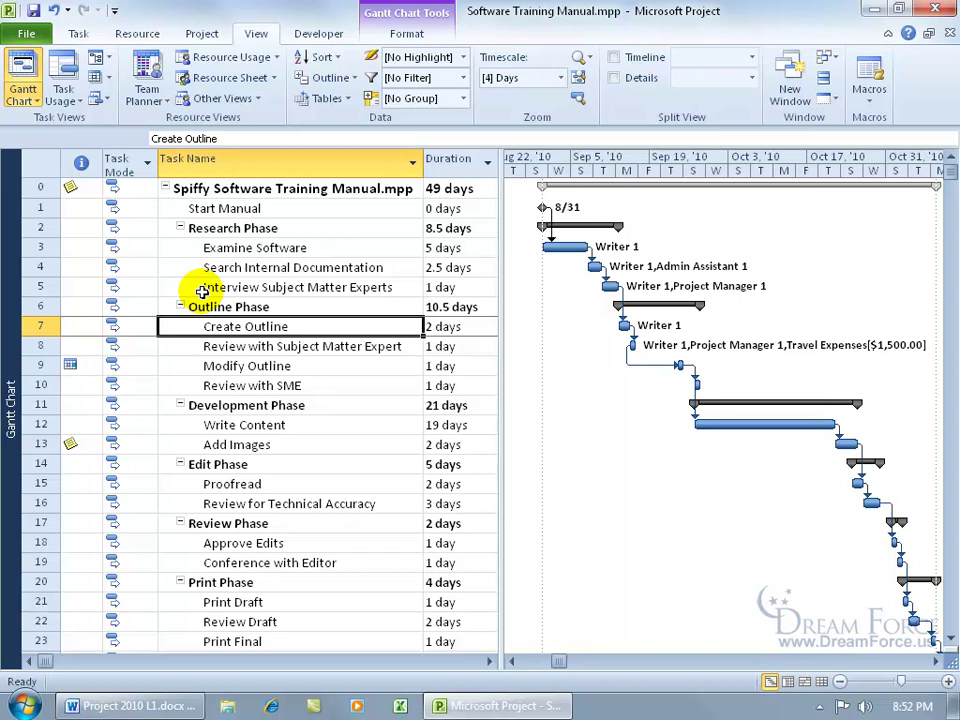
Assign Travel Expenses to Create Outline with a cost of $200
left_click(135, 33)
left_click(87, 80)
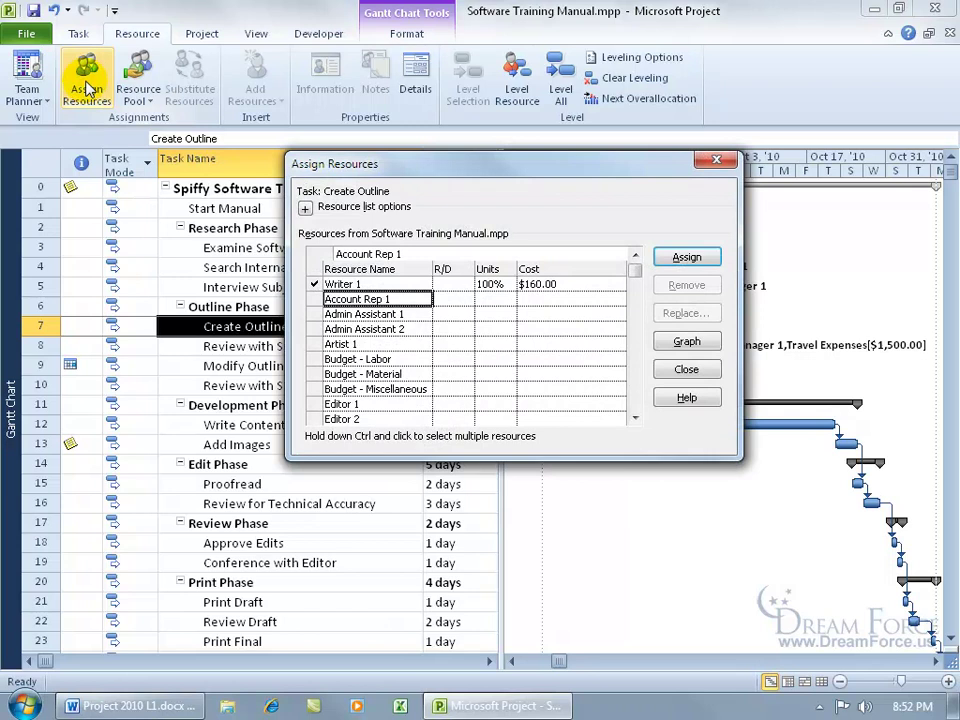
left_click_drag(634, 421, 635, 420)
left_click(424, 387)
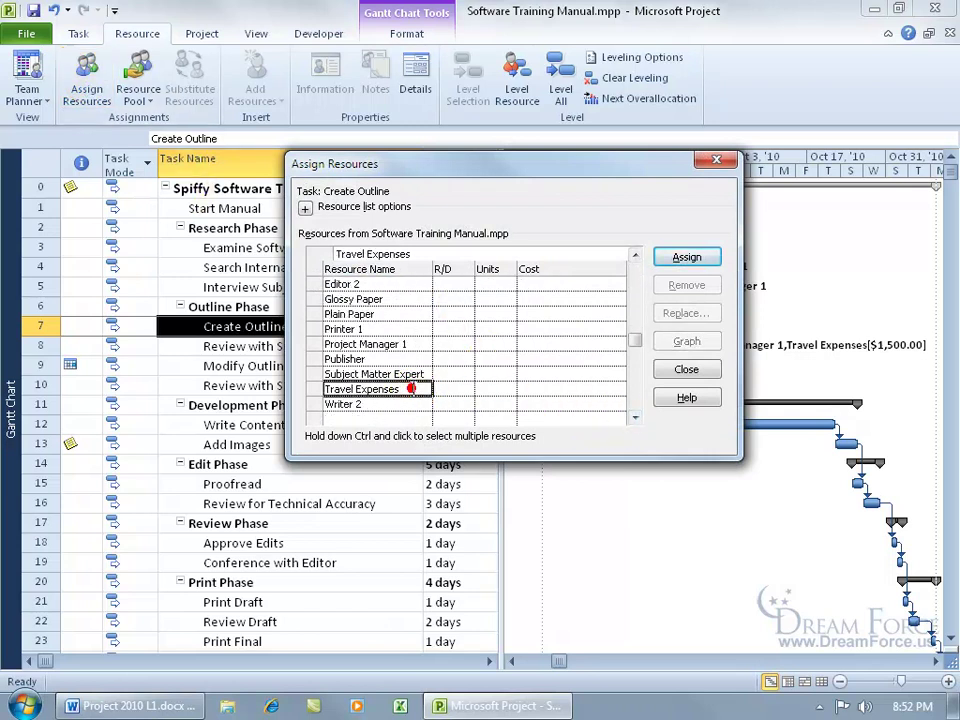
left_click(687, 258)
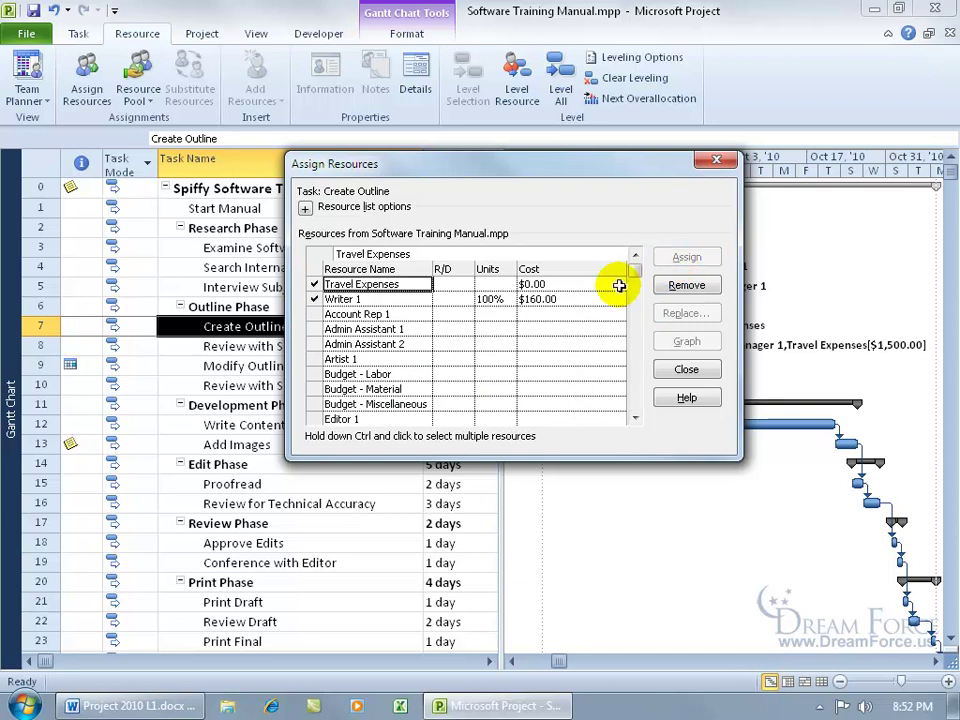
left_click(528, 284)
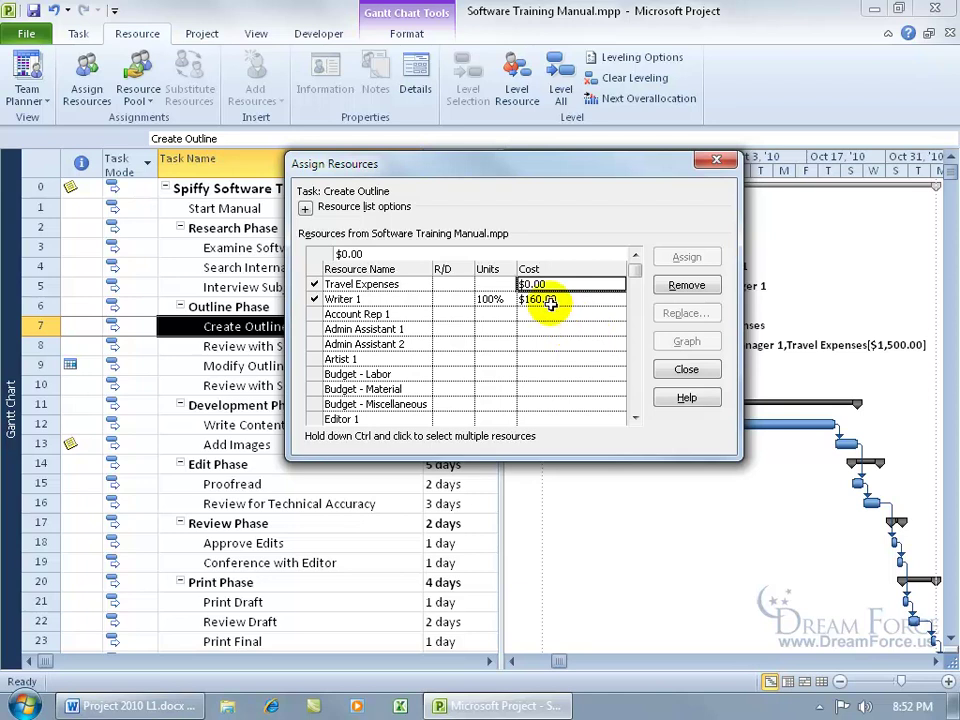
type("200")
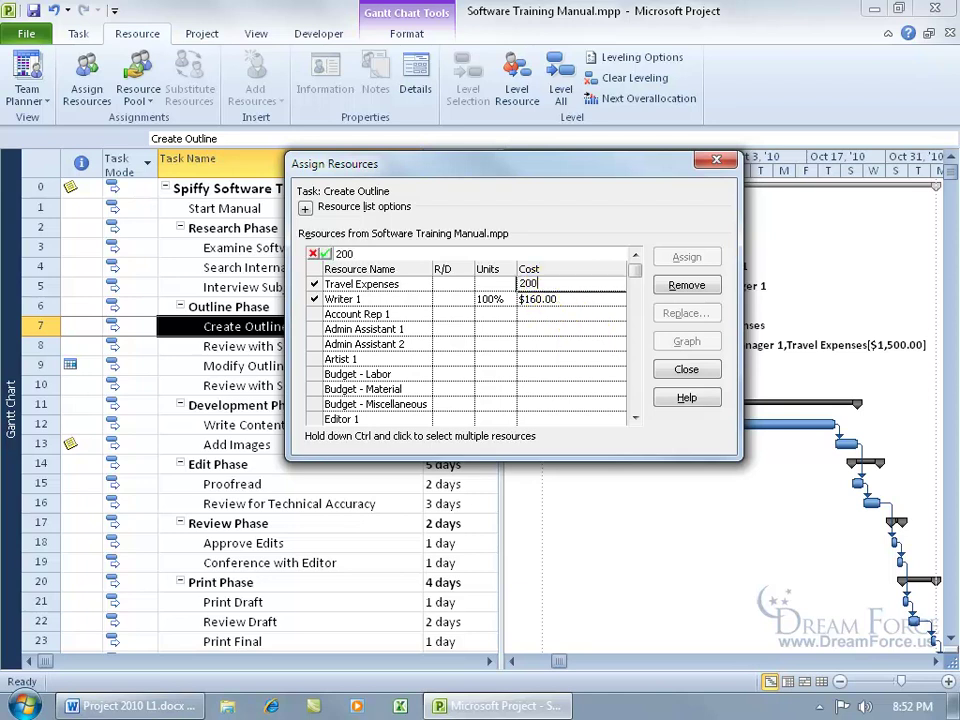
key("Return")
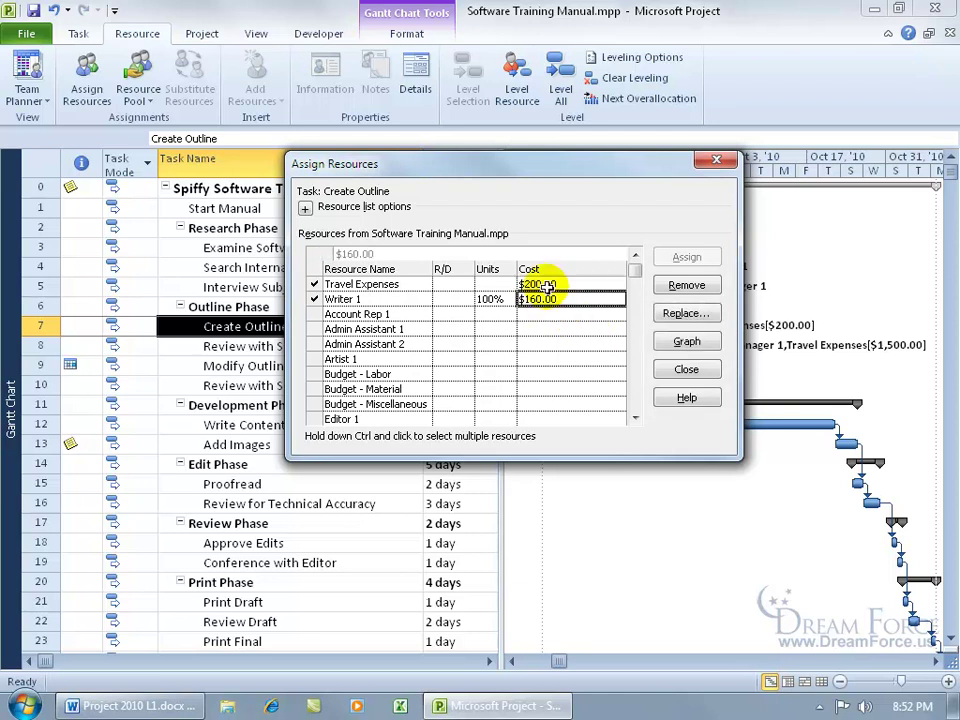
left_click(686, 369)
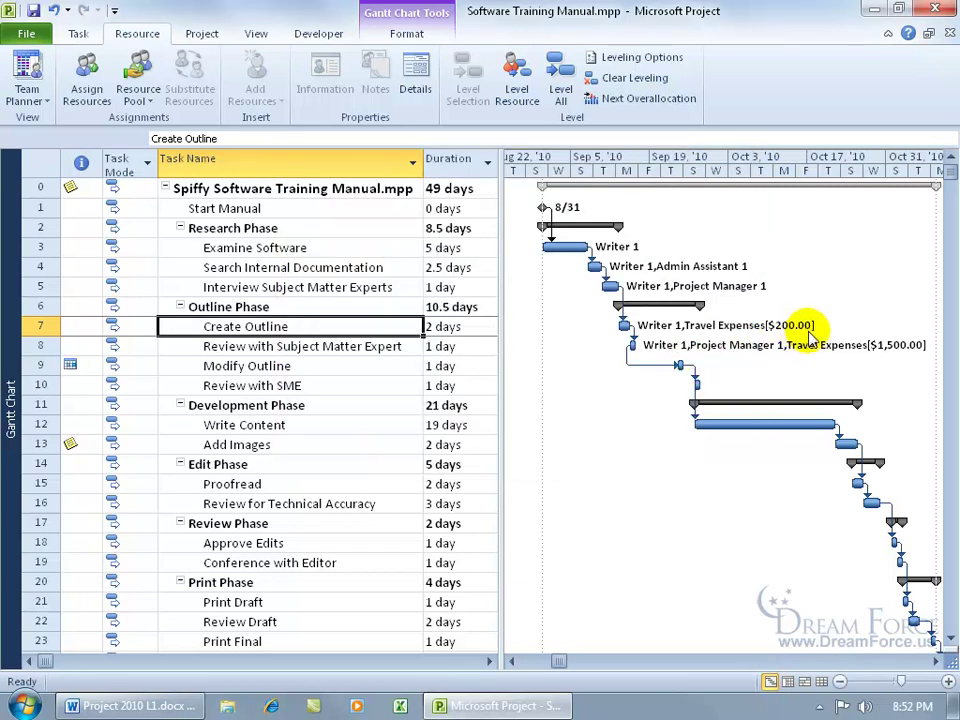
Switch to Resource Usage and review the Create Outline and Review with Subject Matter Expert rows
right_click(12, 385)
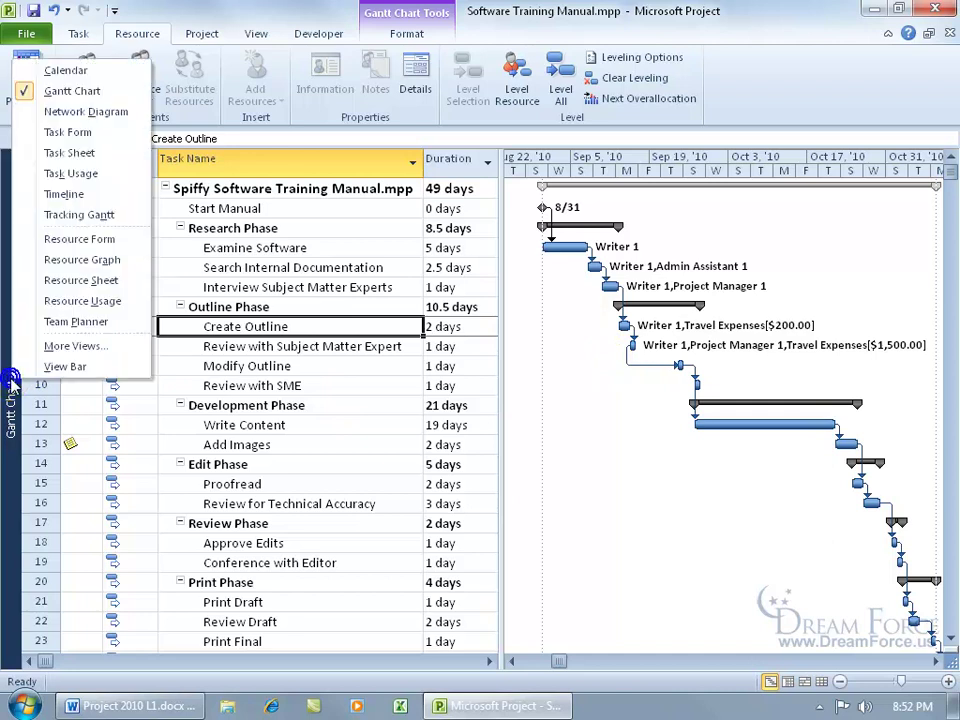
left_click(54, 302)
scroll(439, 508, "down", 9)
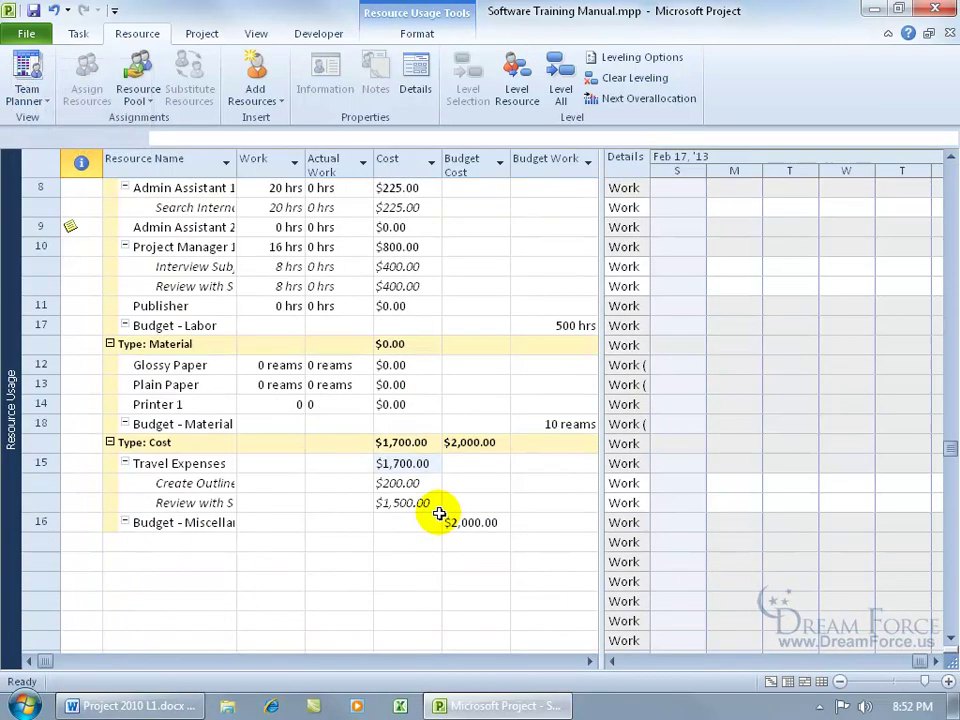
left_click(232, 485)
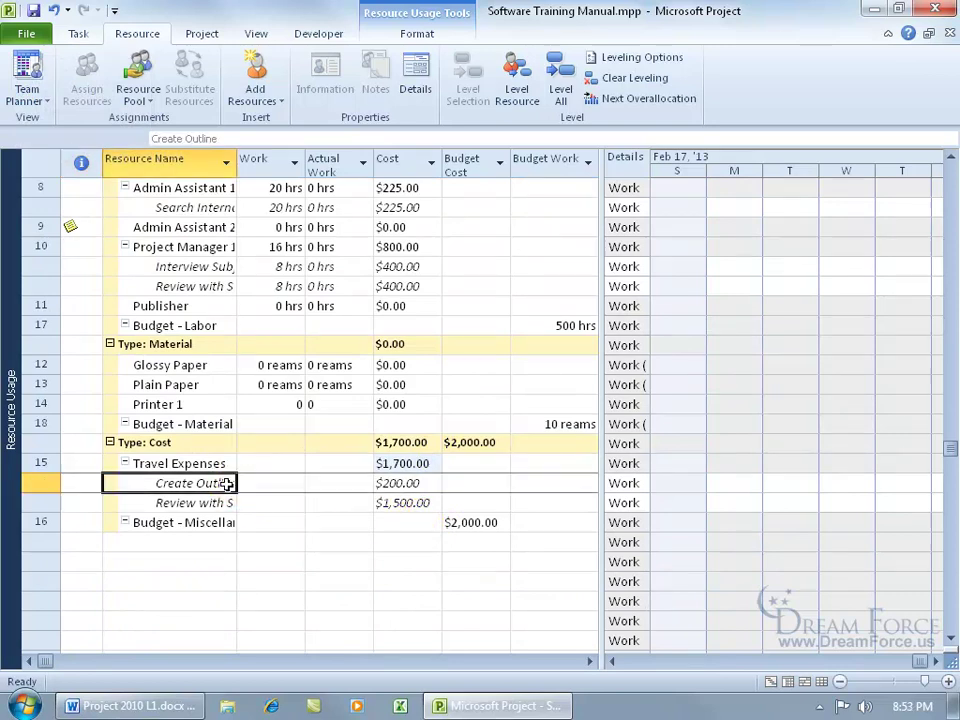
left_click(216, 503)
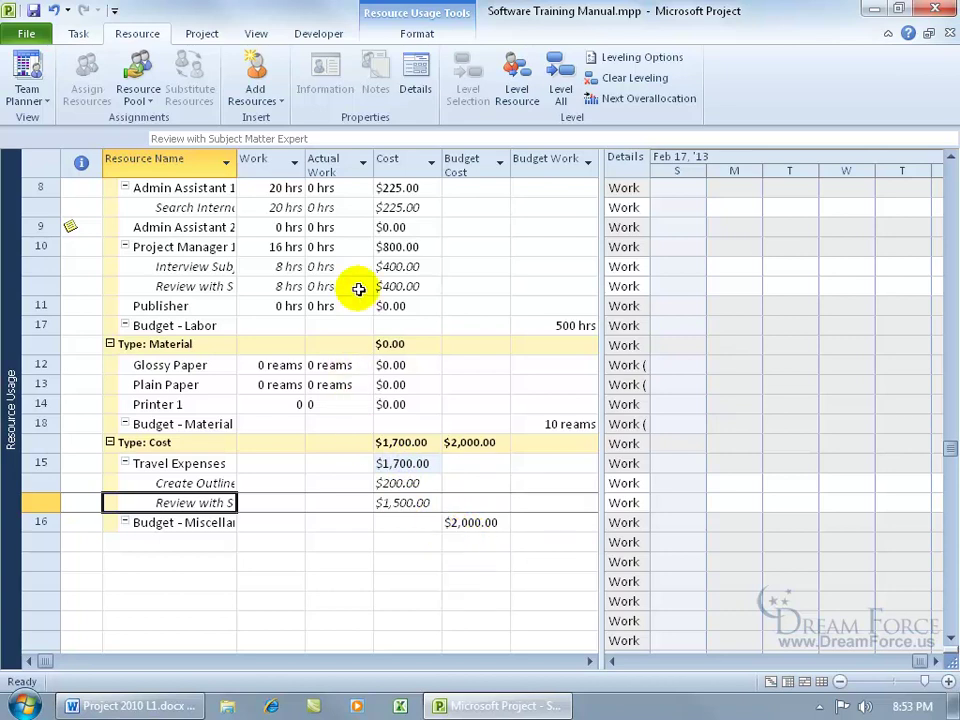
Clear the resource grouping so resources are listed ungrouped
left_click(257, 34)
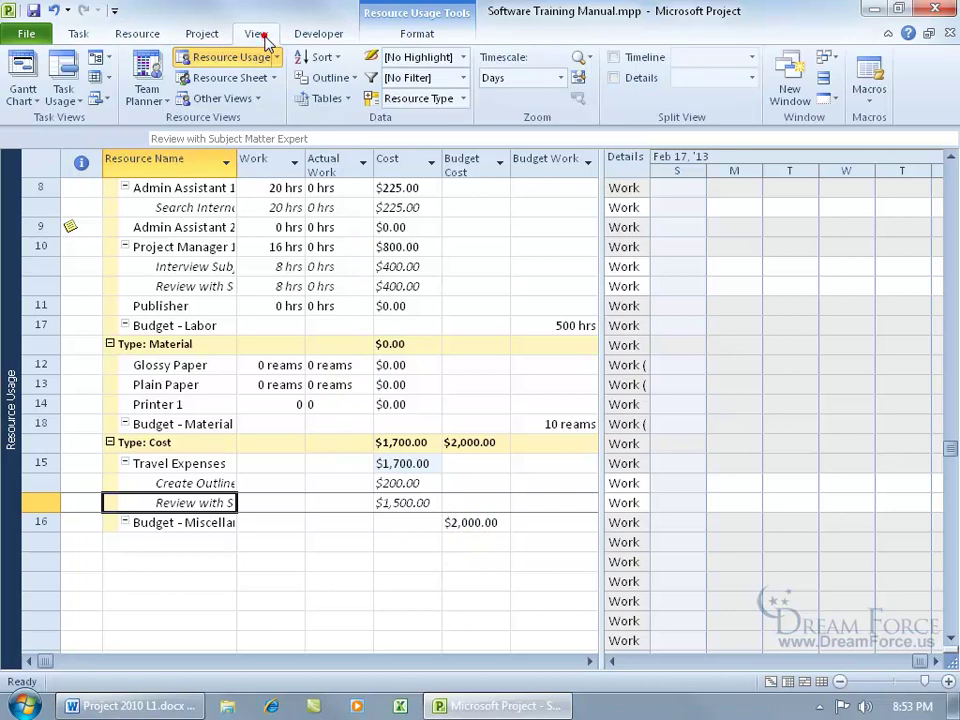
left_click(464, 99)
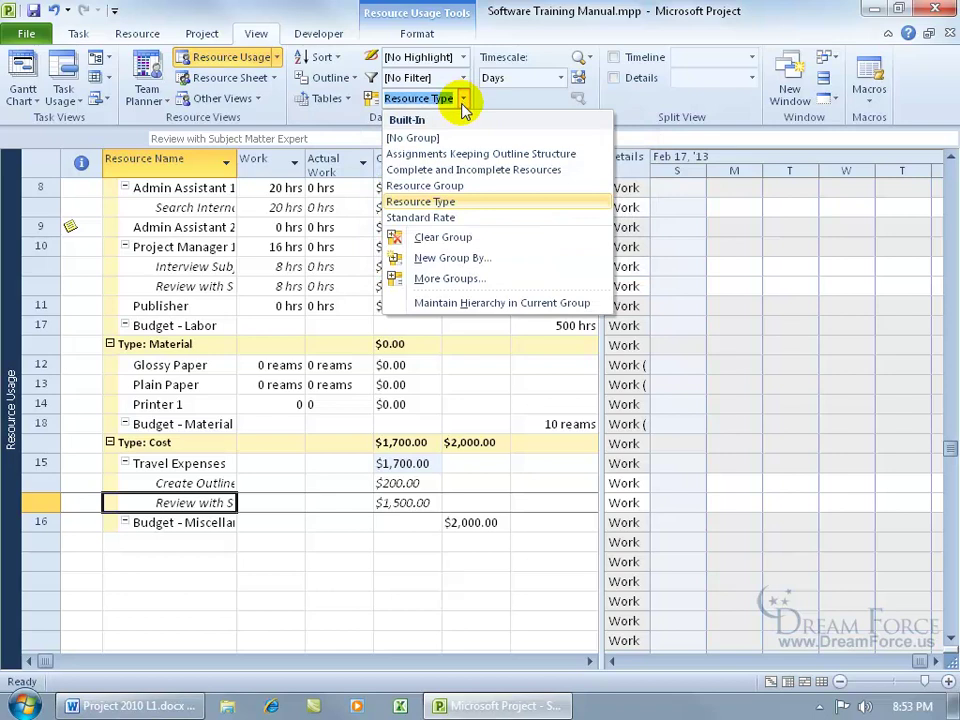
left_click(430, 237)
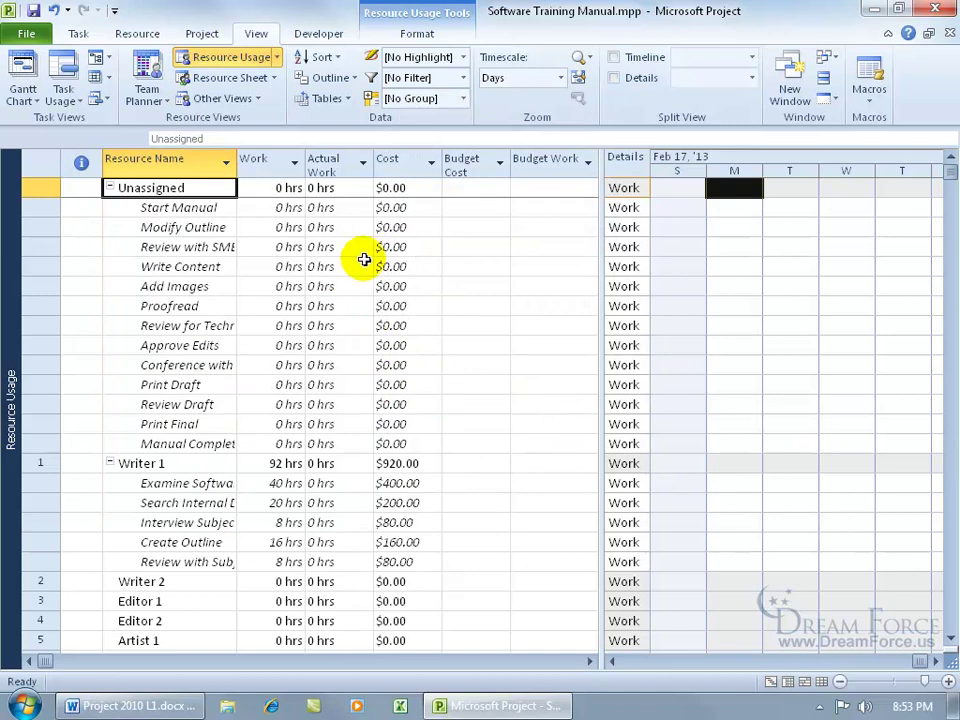
Hide the Actual Work column and widen the table pane
right_click(338, 162)
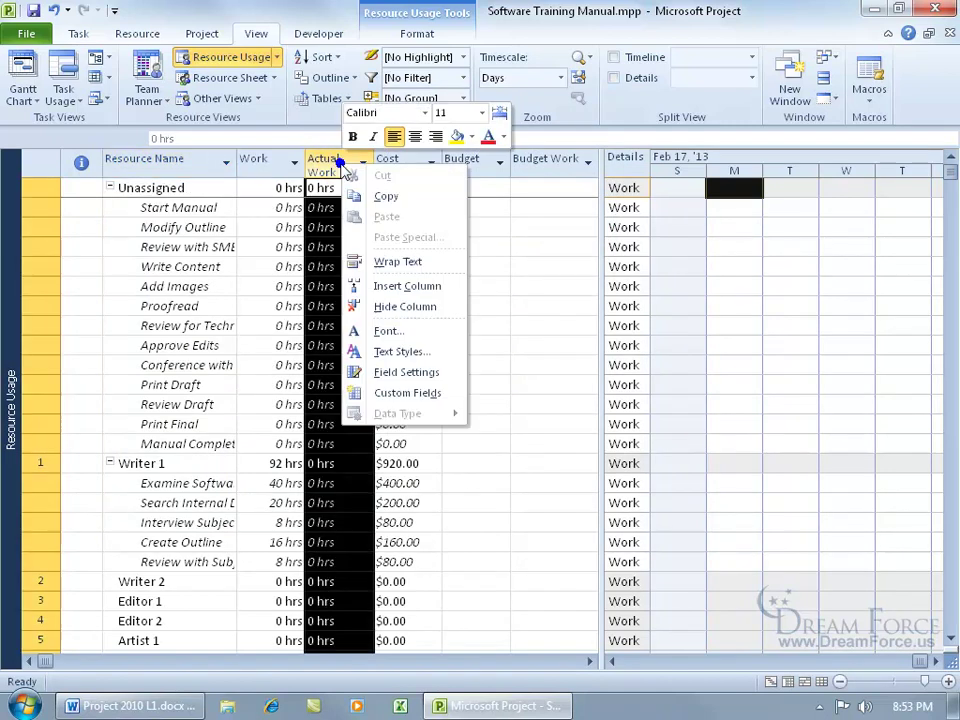
left_click(364, 307)
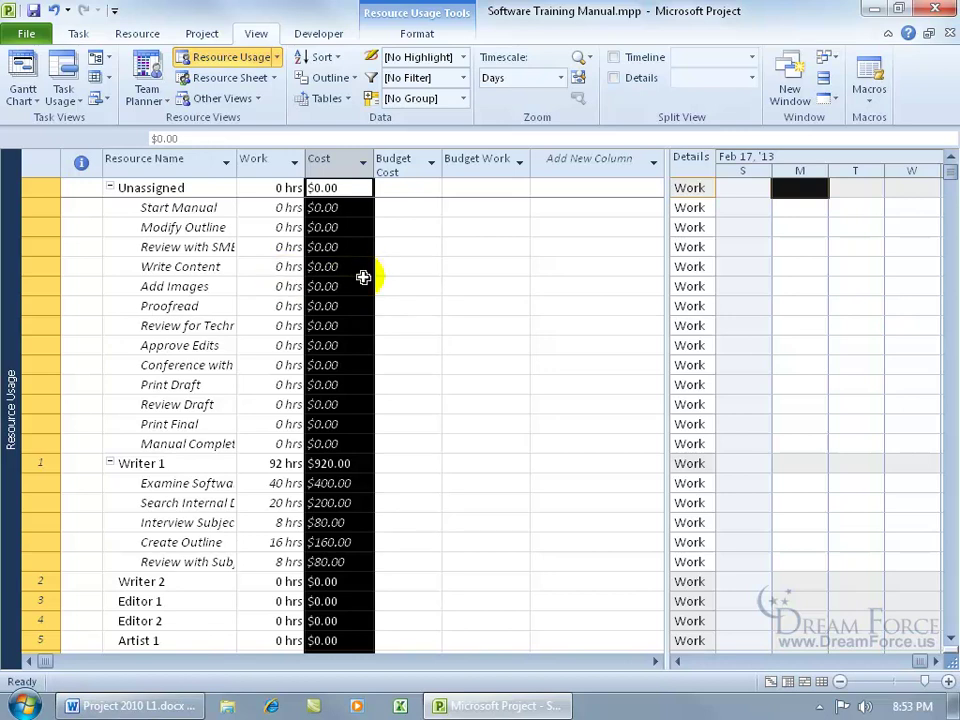
left_click_drag(363, 277, 510, 351)
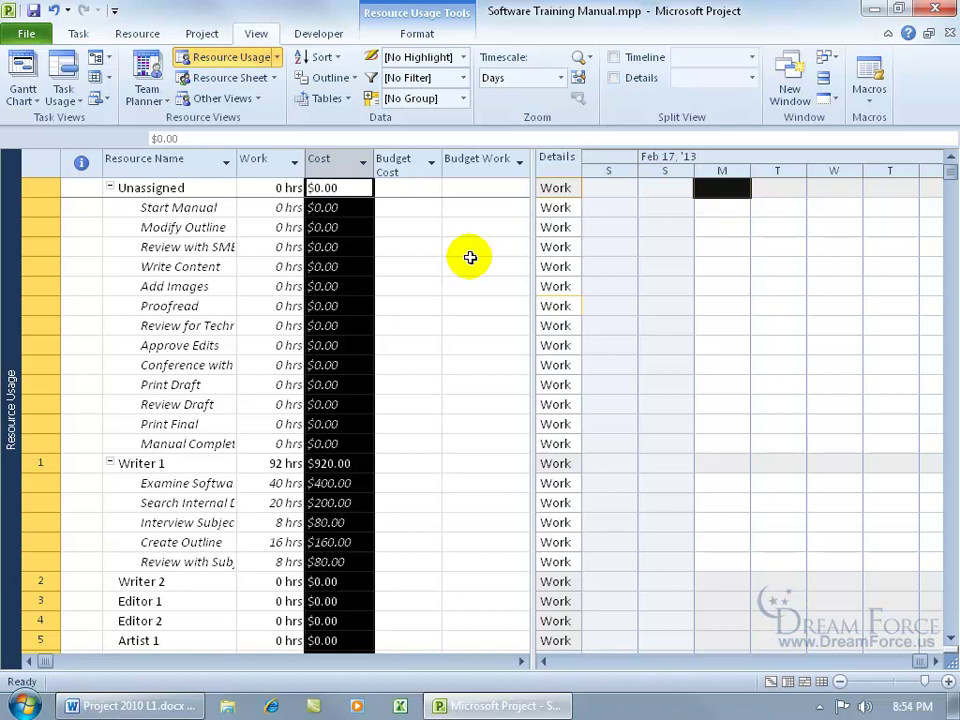
Generate the Assignment Usage Budget Work Report as an Excel chart
left_click(199, 33)
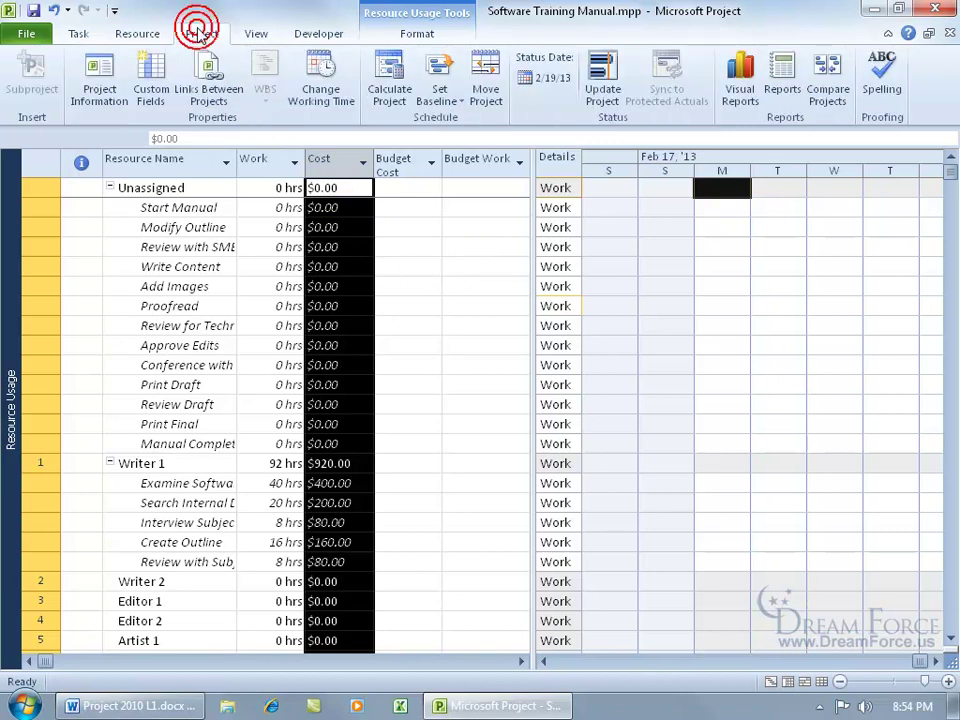
left_click(748, 100)
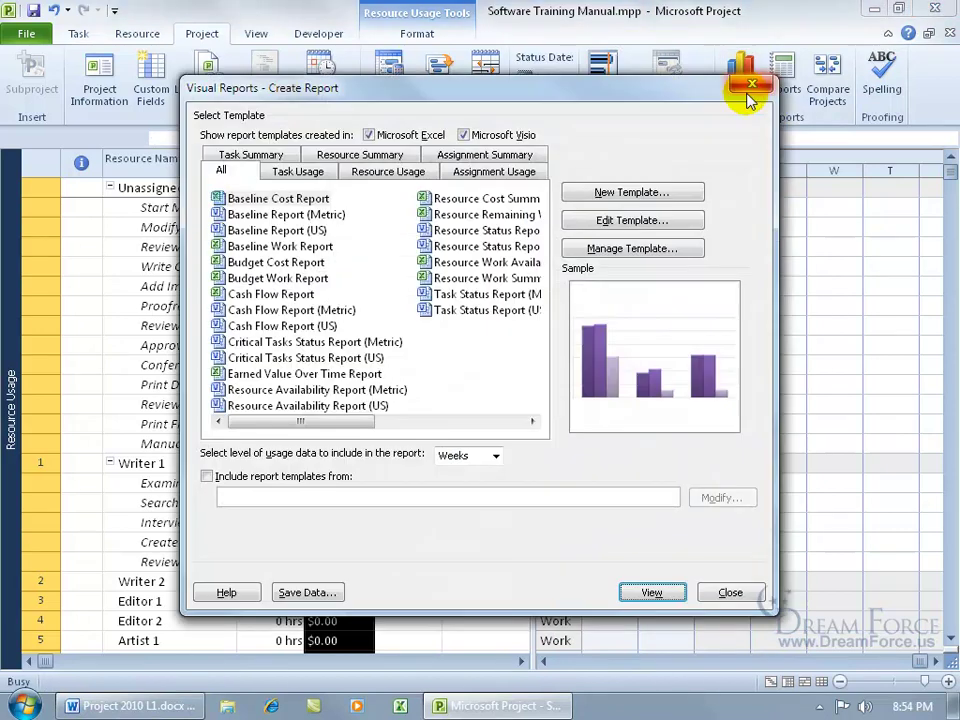
left_click(492, 174)
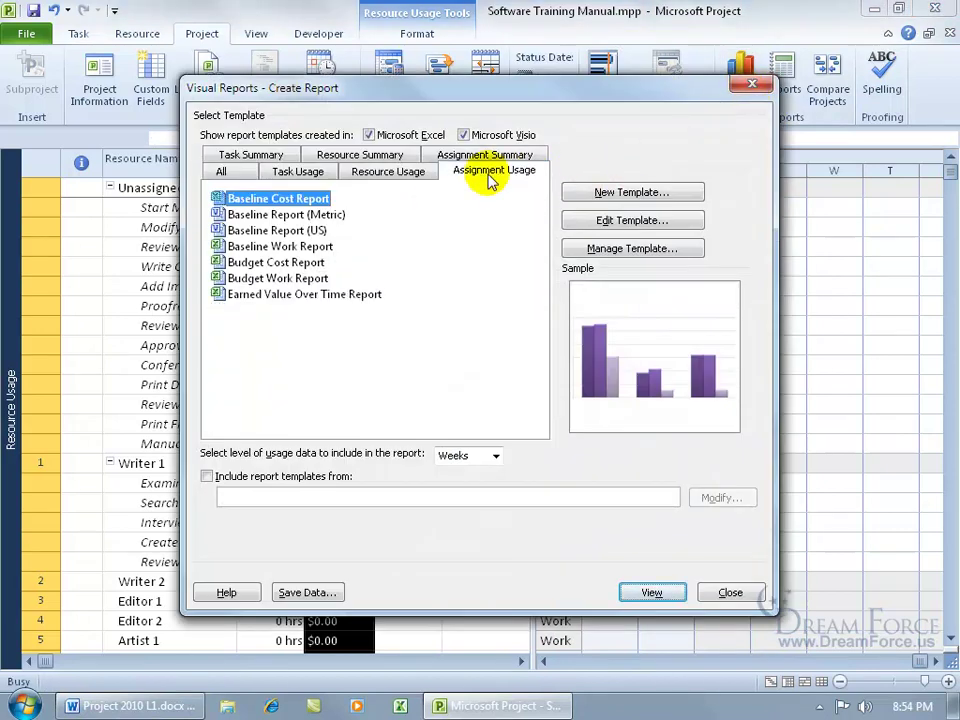
left_click(304, 263)
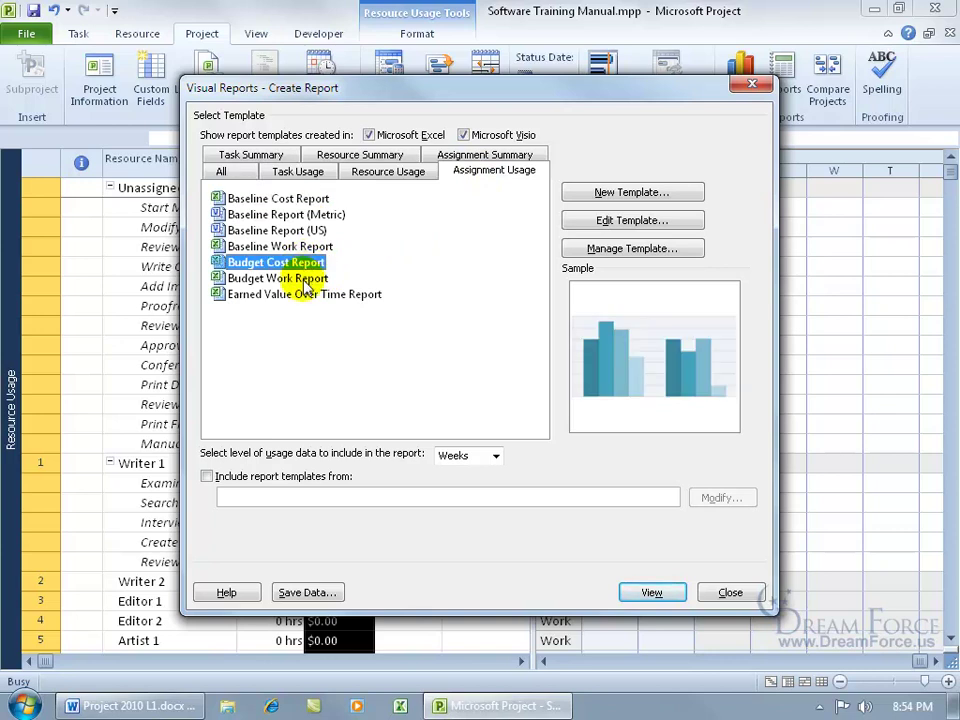
left_click(312, 278)
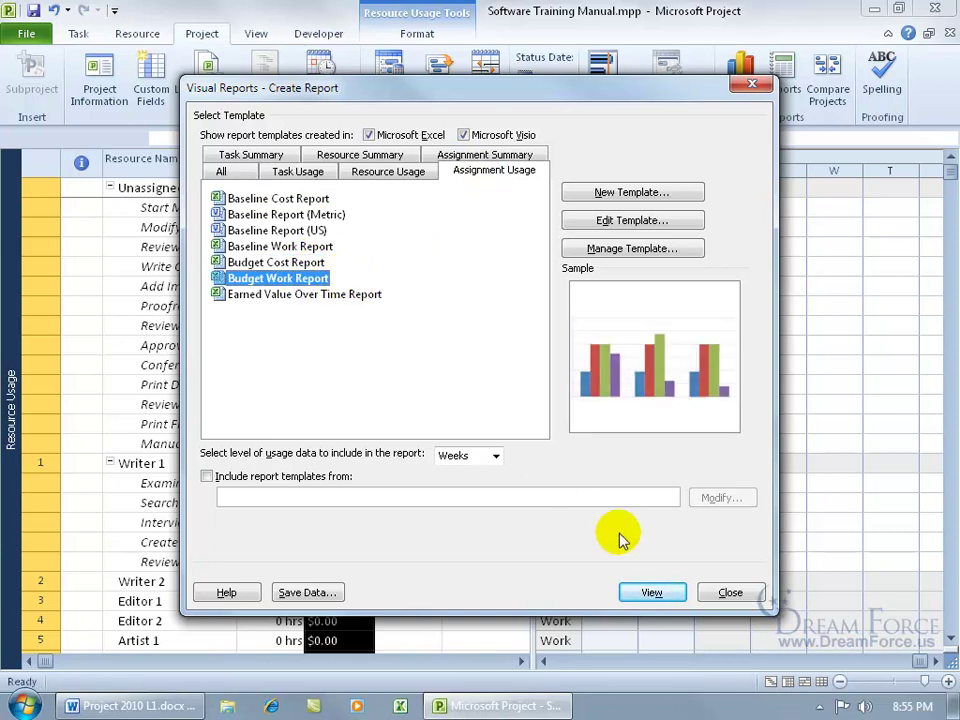
left_click(651, 594)
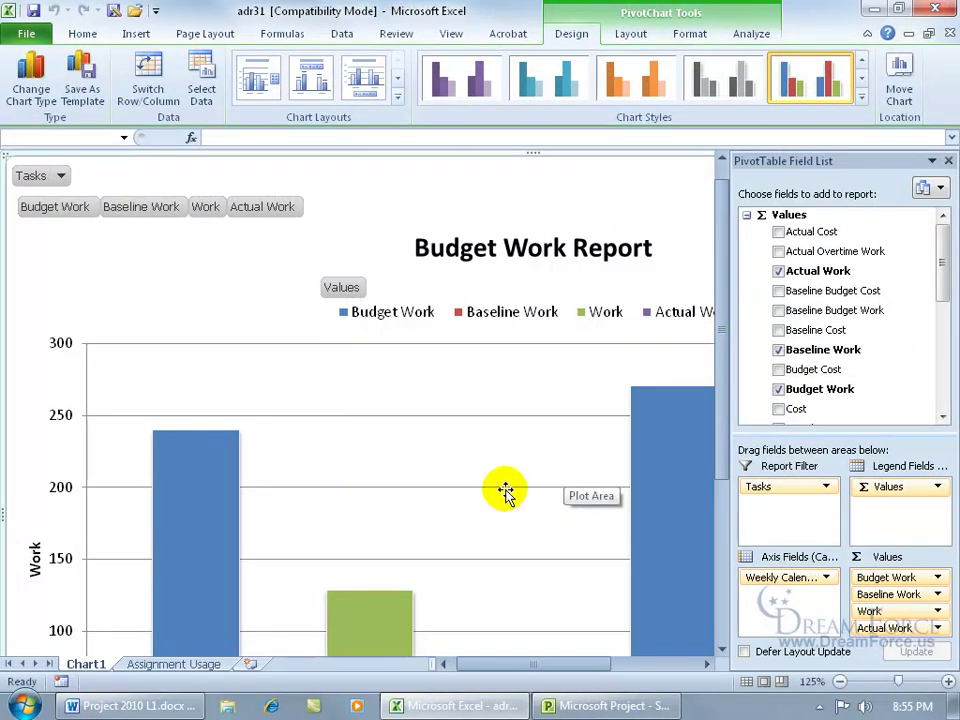
Check the Assignment Usage data, return to Chart1, close the field list, and scroll the chart
left_click(152, 664)
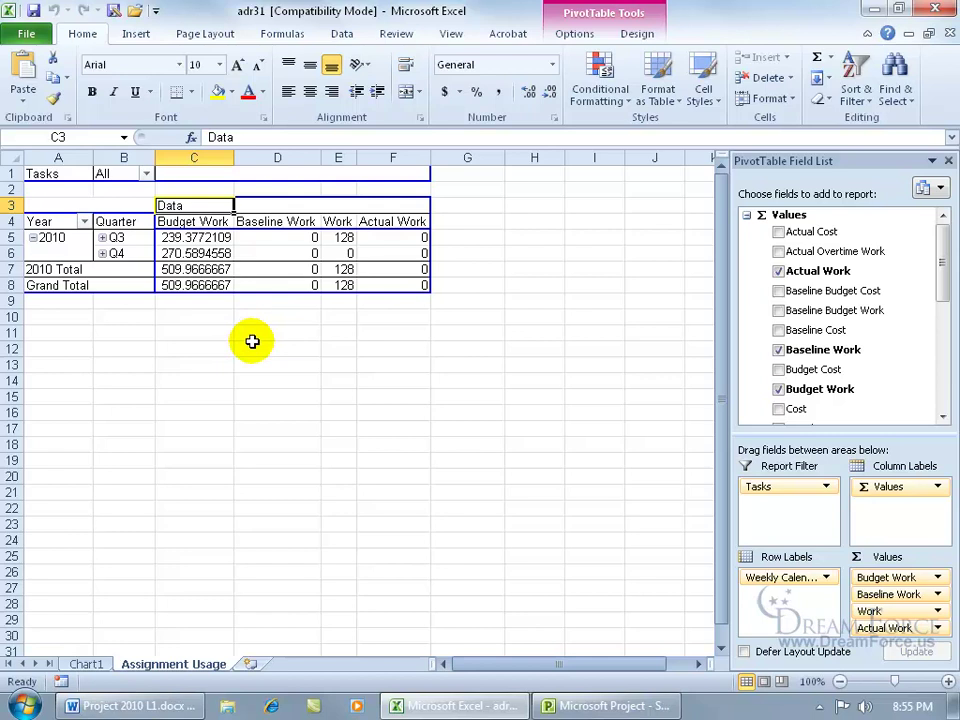
left_click(86, 664)
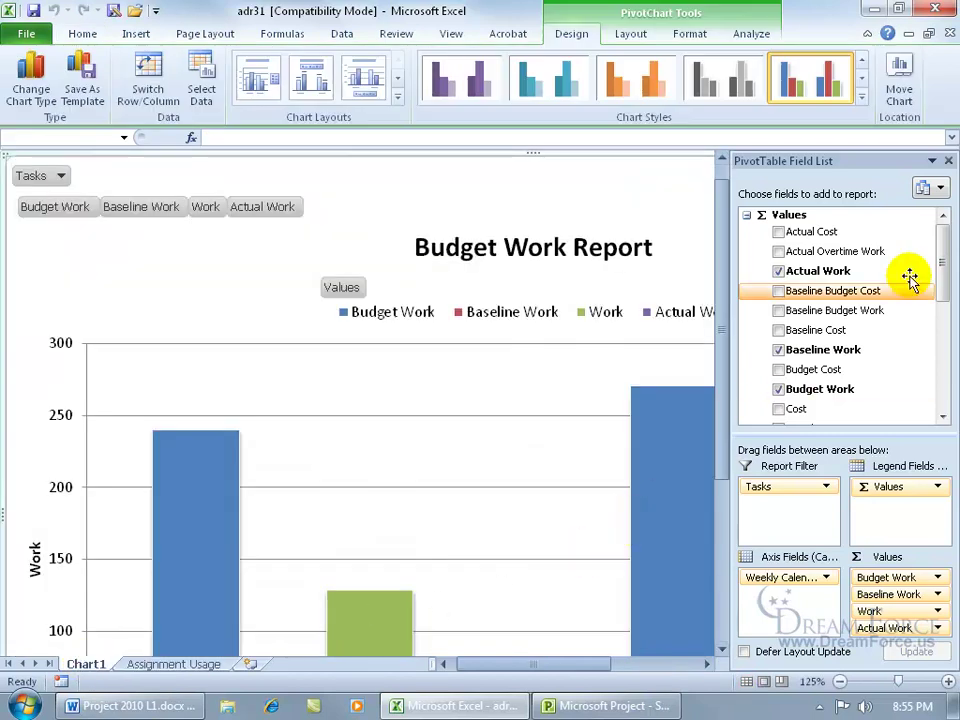
left_click(948, 160)
left_click_drag(948, 264, 943, 332)
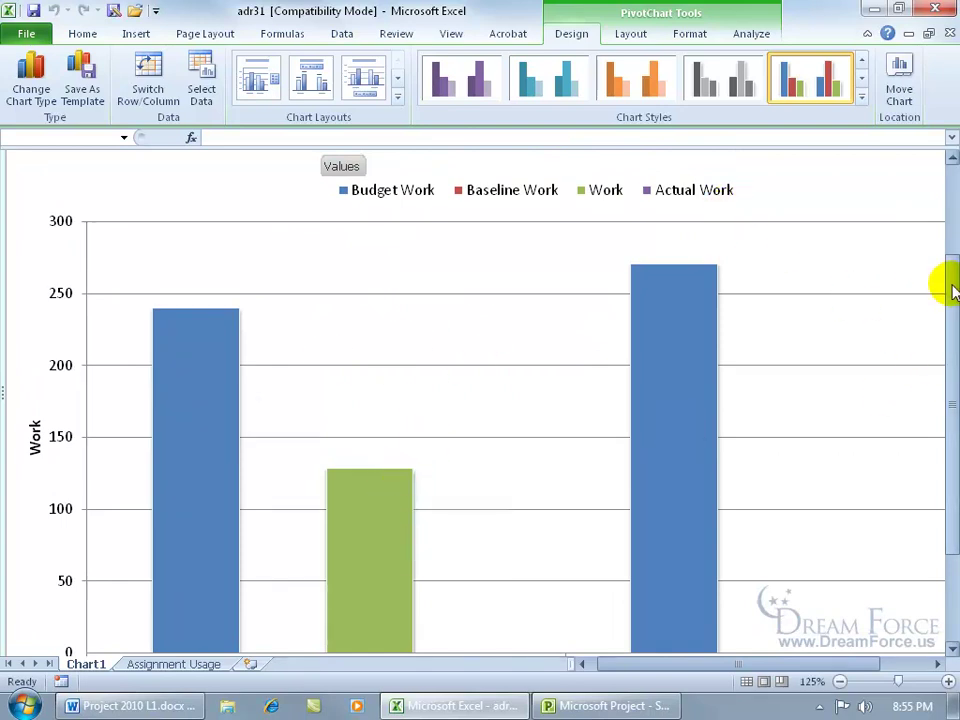
mouse_move(952, 288)
left_mouse_down()
mouse_move(952, 358)
mouse_move(945, 296)
left_mouse_up()
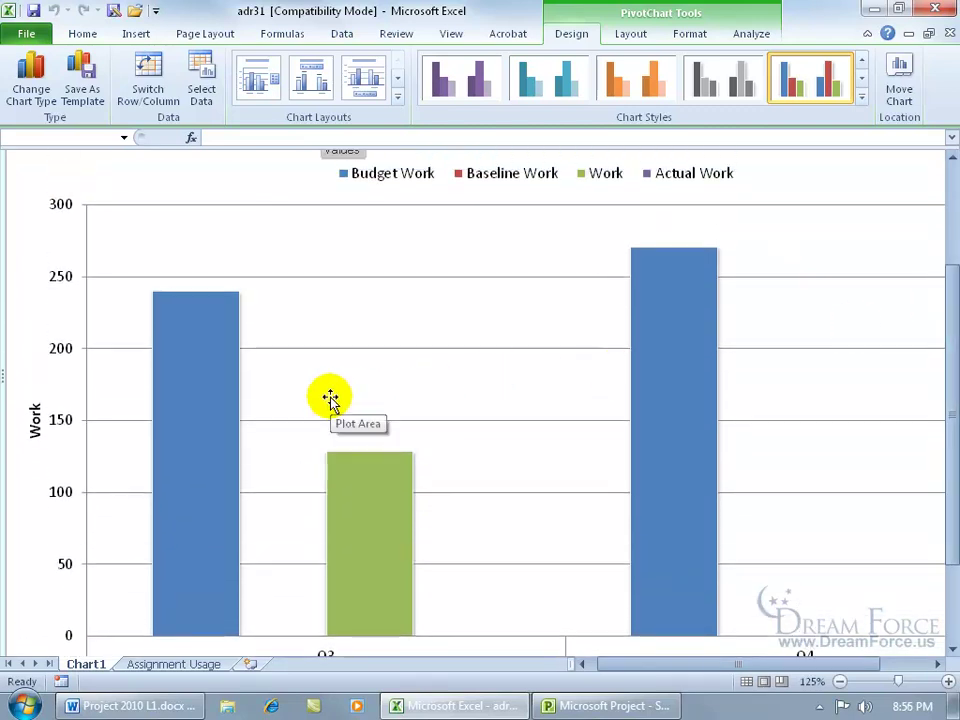
mouse_move(204, 400)
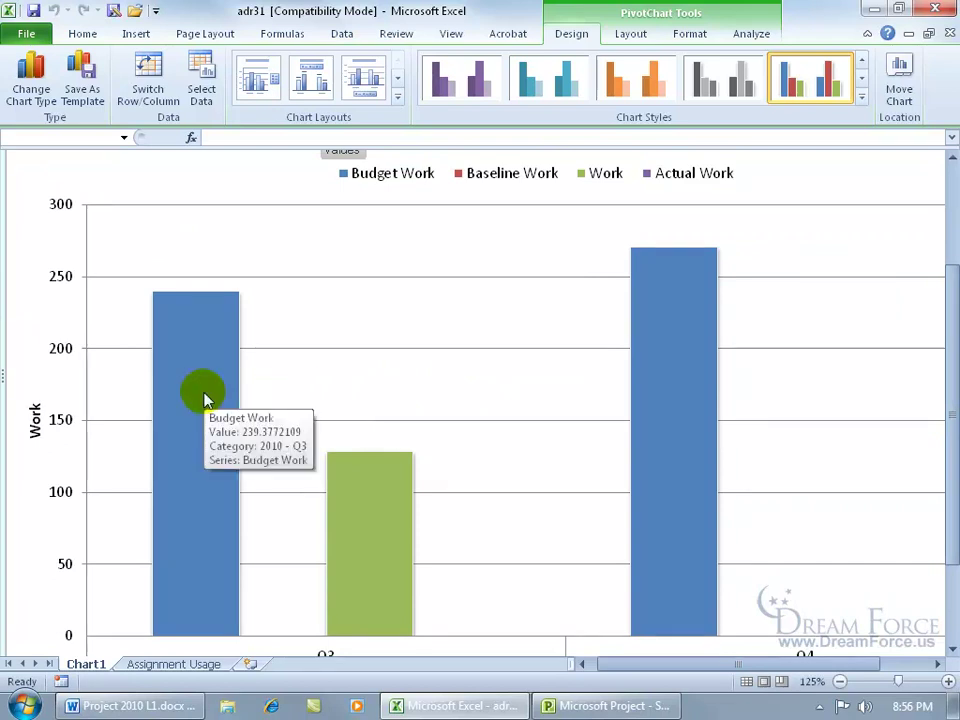